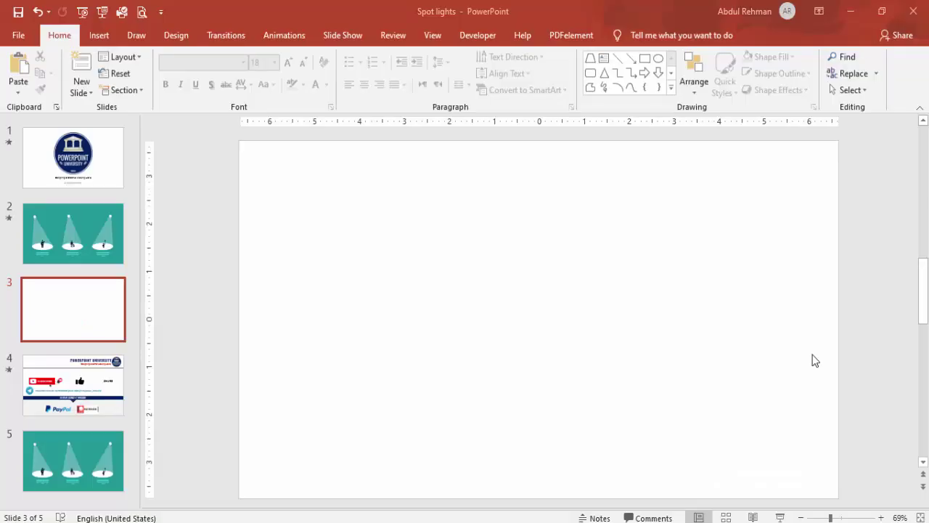
Fill slide 3's background with a solid fill using the recent teal swatch.
right_click(547, 224)
click(611, 352)
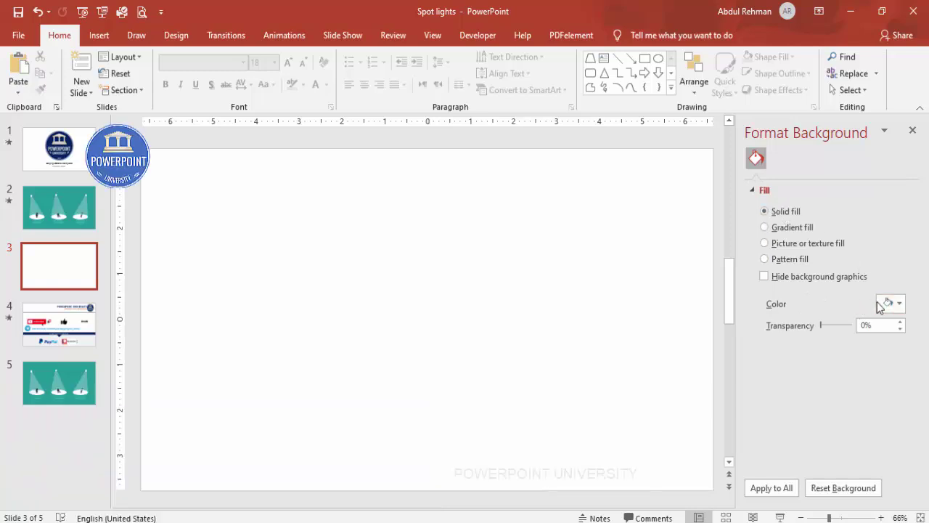
click(889, 302)
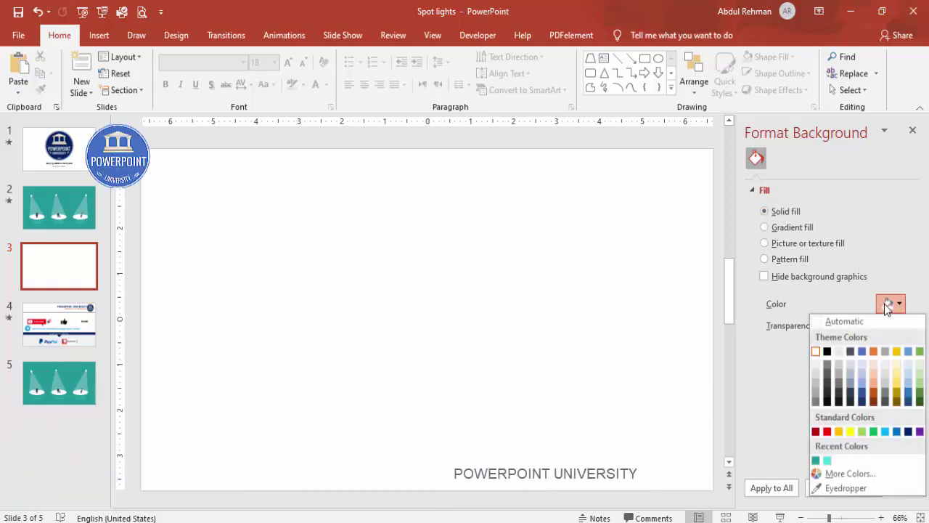
click(816, 461)
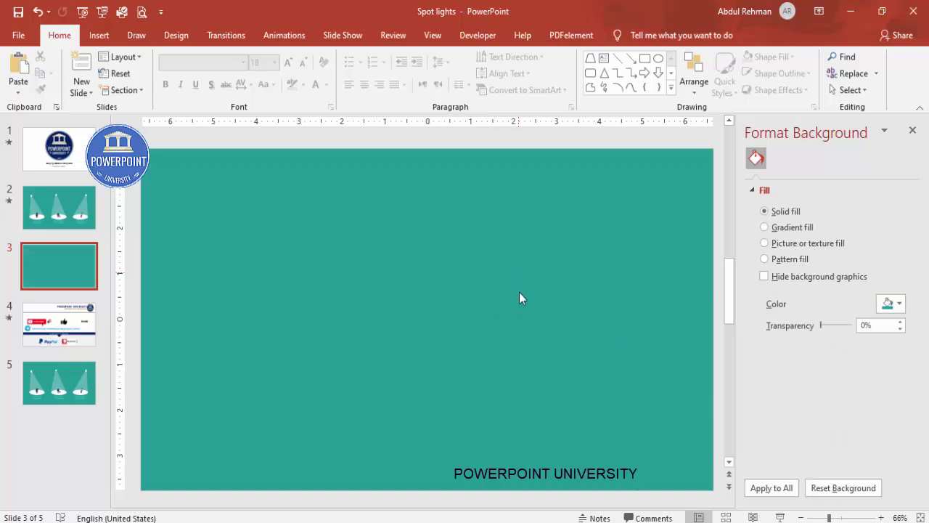
Draw a wide flat oval in the lower left, with no outline and white fill.
click(99, 35)
click(217, 86)
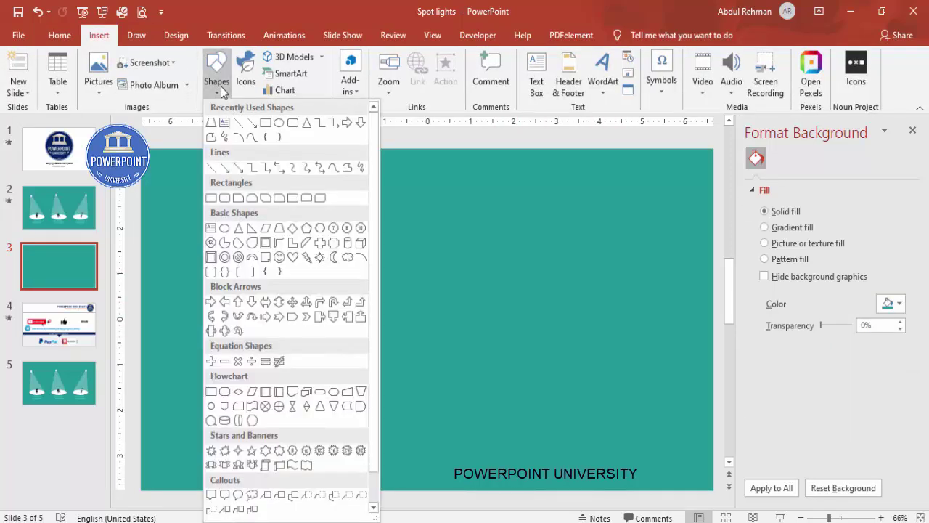
click(225, 229)
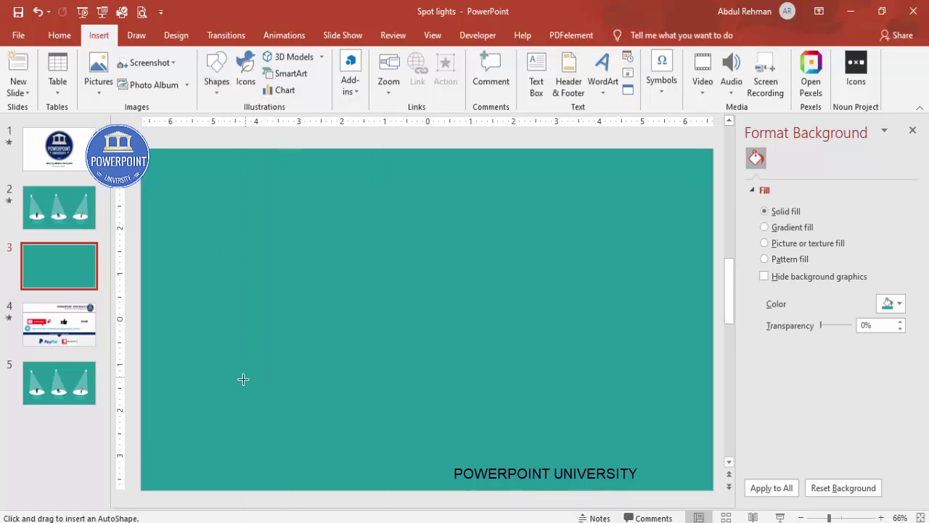
drag(208, 363, 325, 405)
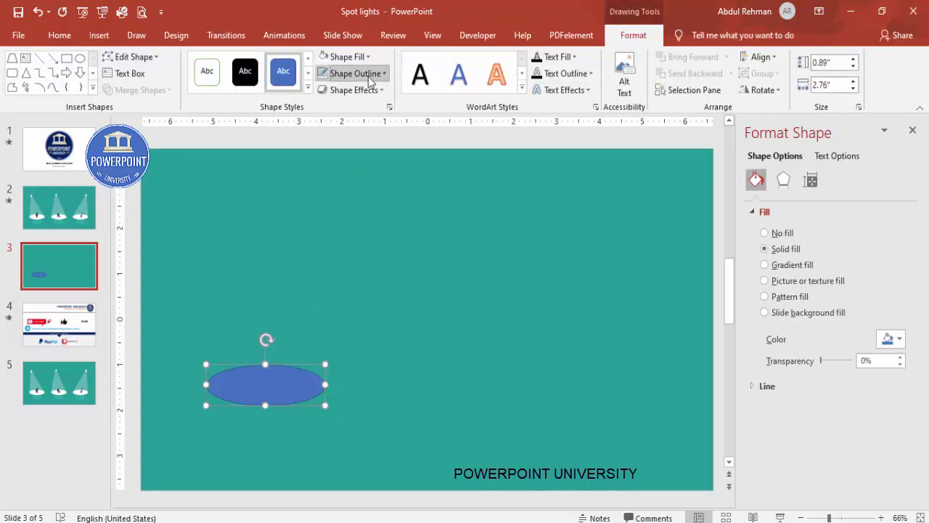
click(370, 76)
click(366, 225)
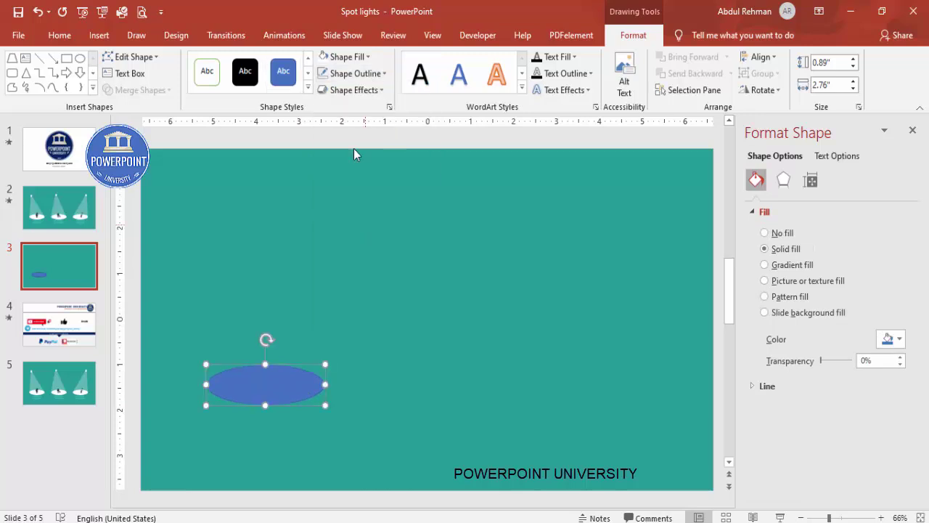
click(350, 63)
click(323, 89)
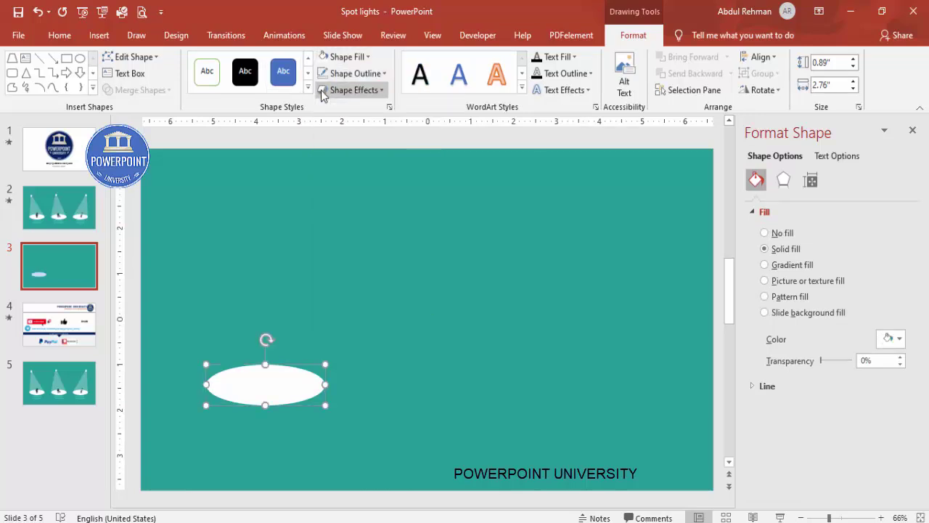
click(214, 207)
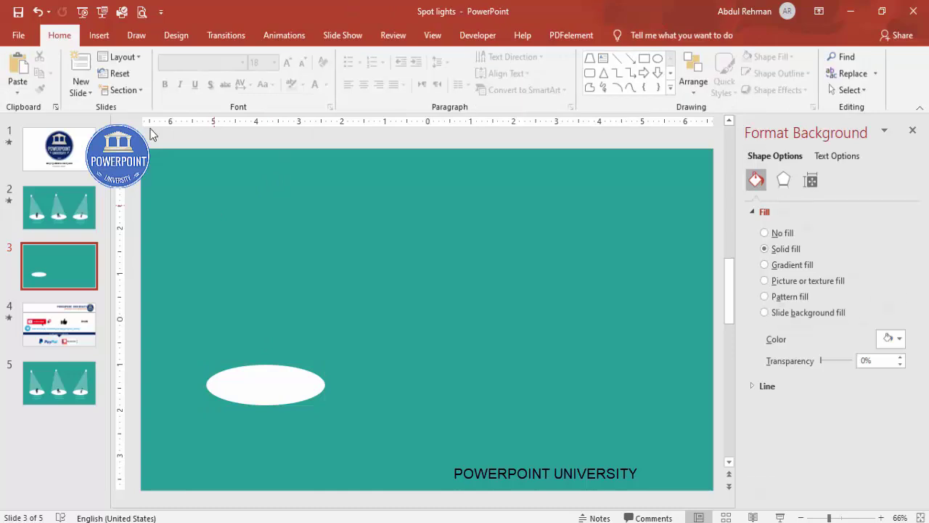
Draw a small 0.35-inch circle above the oval, with no outline and white fill.
click(99, 41)
click(217, 86)
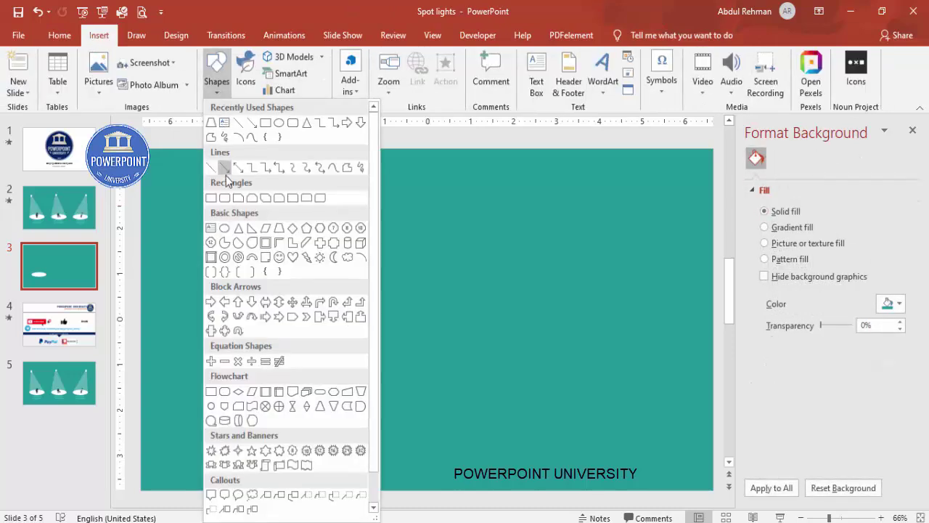
click(226, 231)
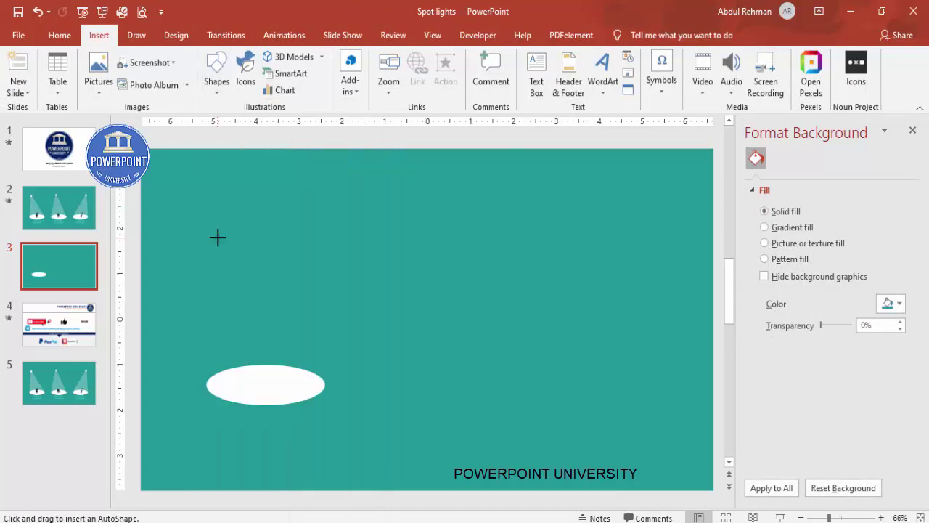
drag(218, 237, 232, 251)
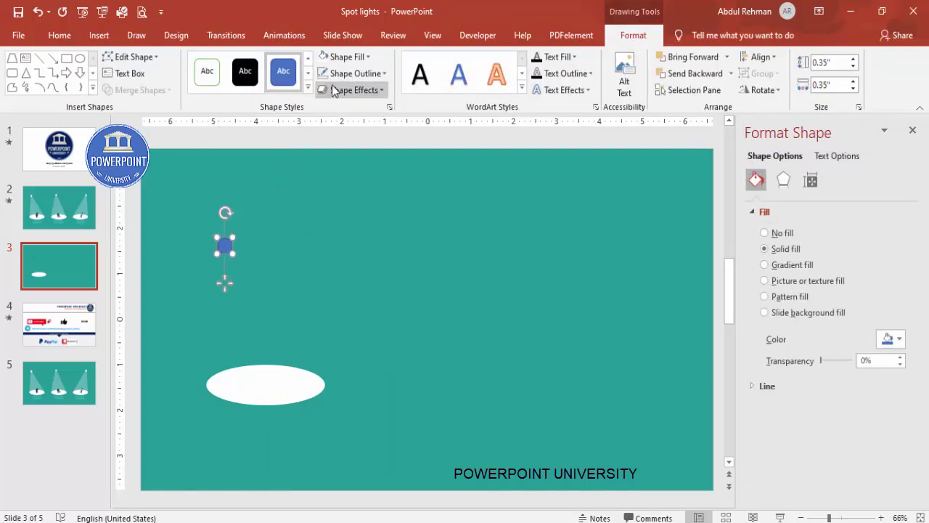
click(356, 74)
click(347, 230)
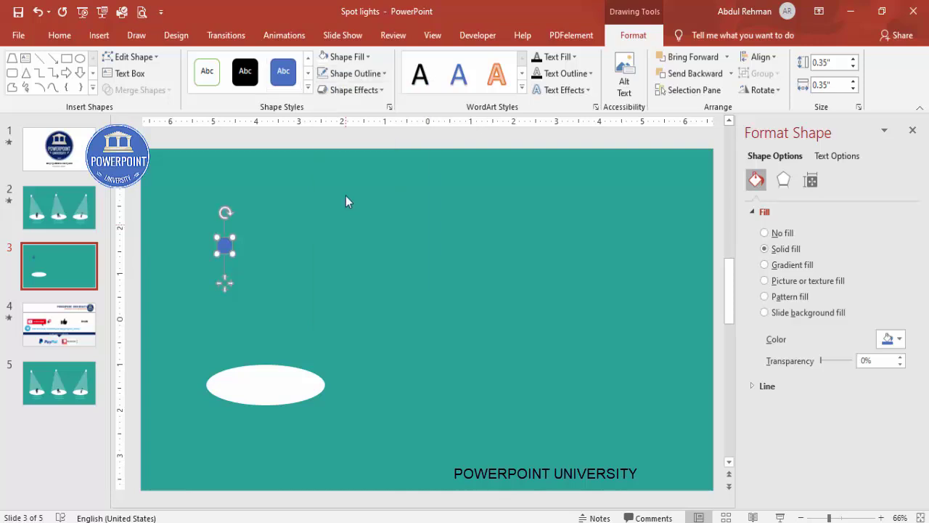
click(325, 56)
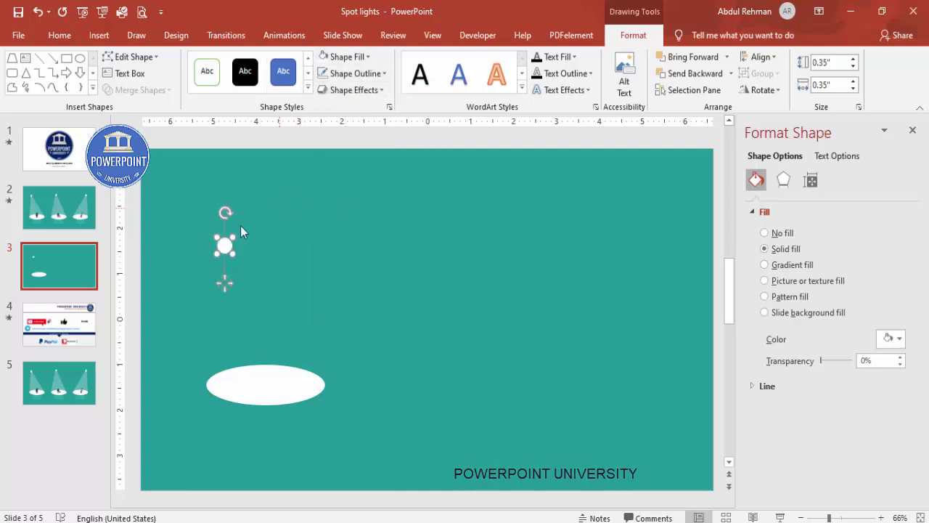
click(280, 209)
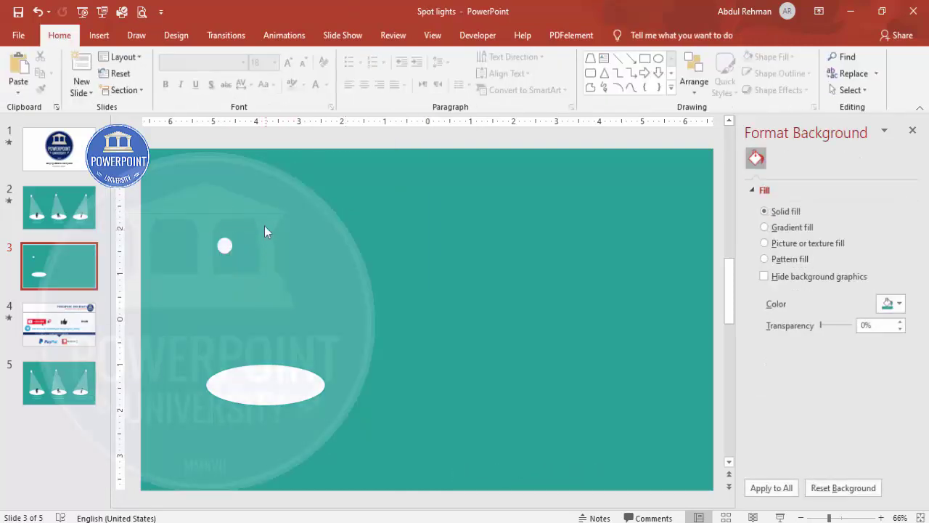
Nudge the small white circle left and up so it sits centred above the oval.
click(225, 246)
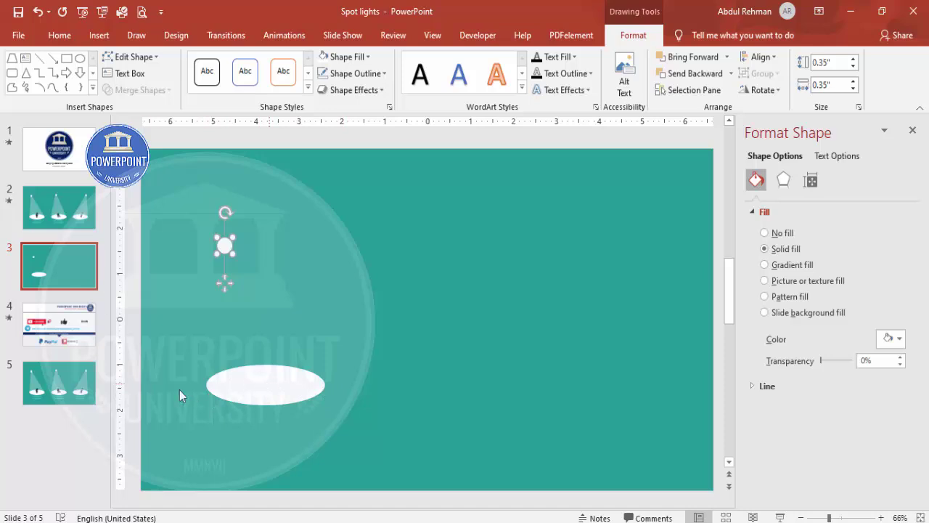
click(319, 317)
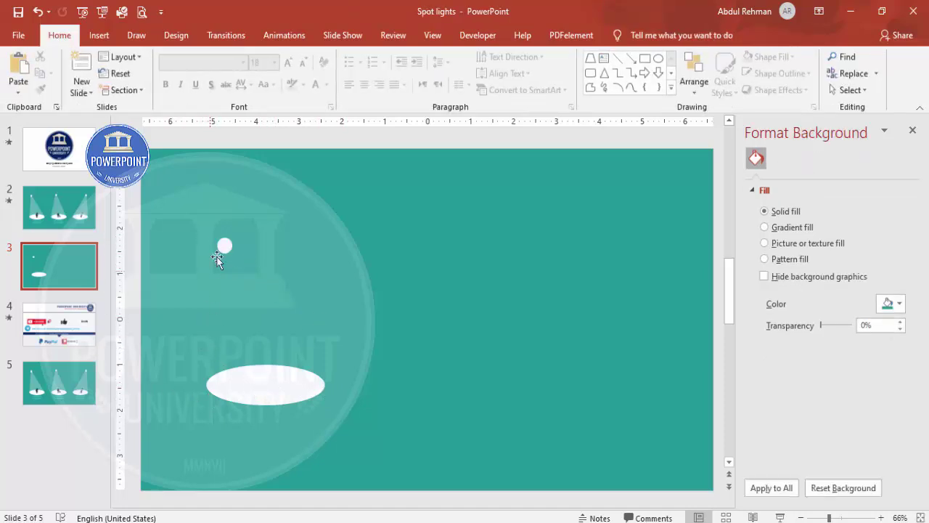
click(223, 247)
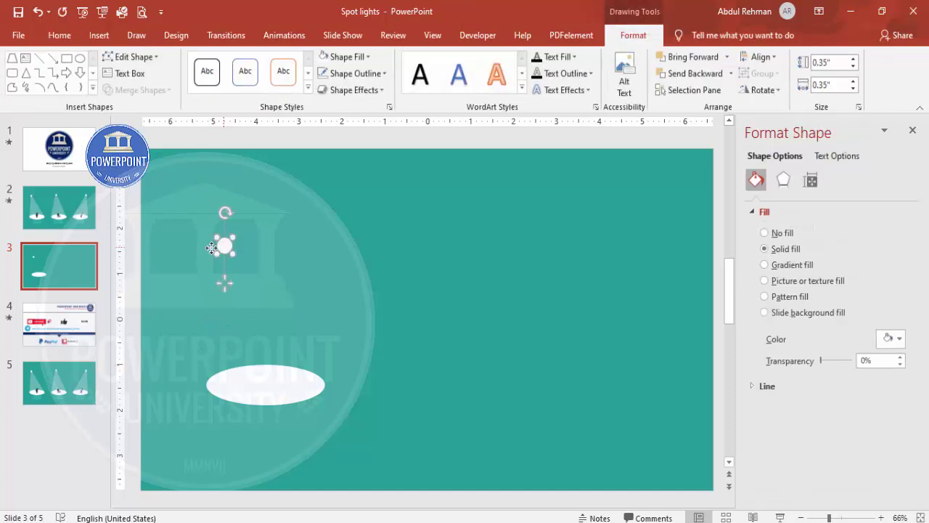
drag(223, 247, 212, 247)
drag(213, 247, 220, 243)
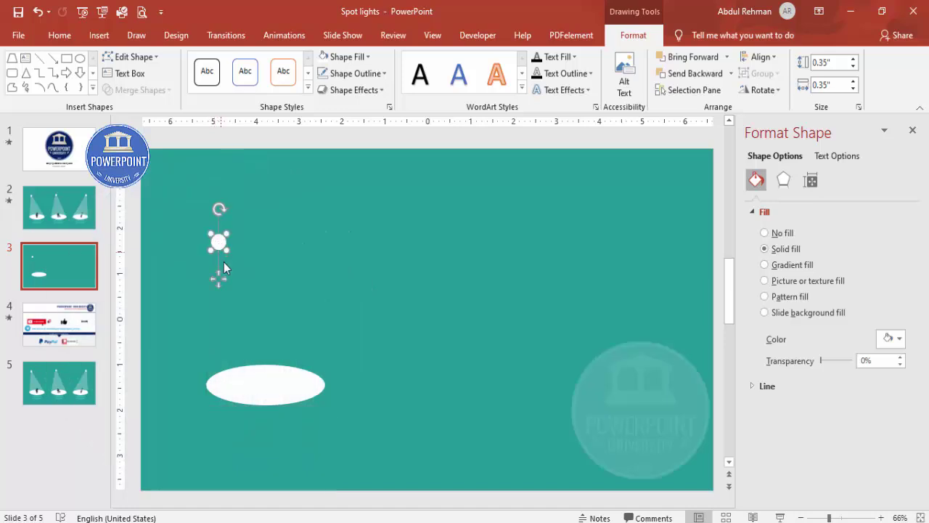
click(271, 255)
click(99, 35)
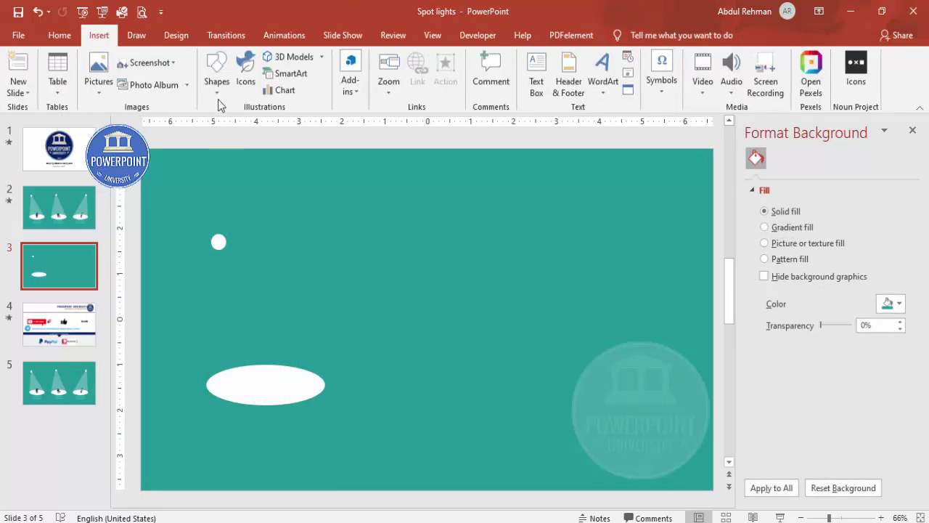
Draw a trapezoid beam from the small circle to the oval, with no outline, white fill and 60% transparency.
click(218, 88)
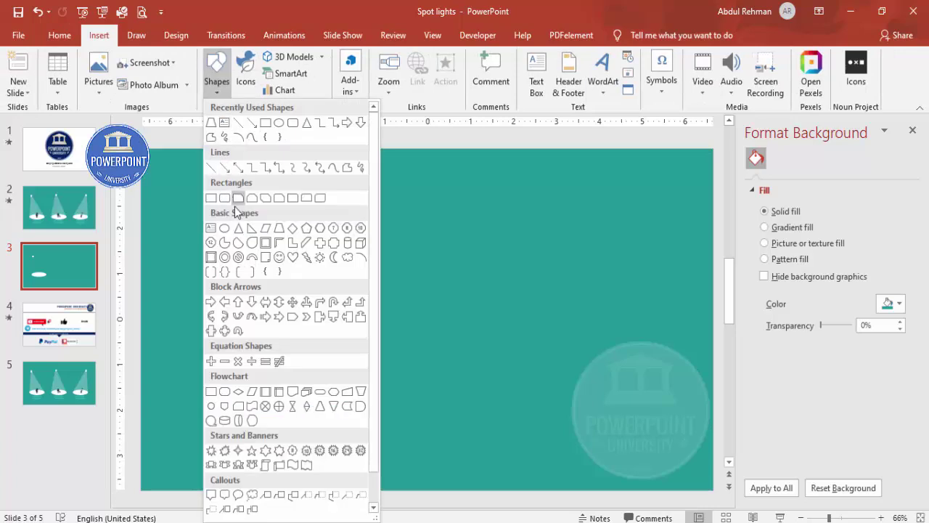
click(283, 230)
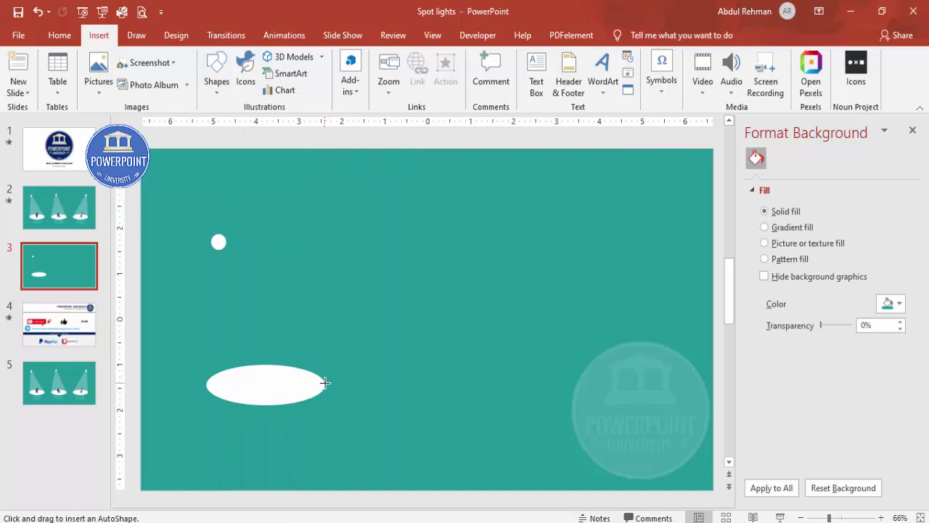
mouse_move(325, 383)
mouse_down()
mouse_move(199, 375)
mouse_move(206, 250)
mouse_up()
click(356, 74)
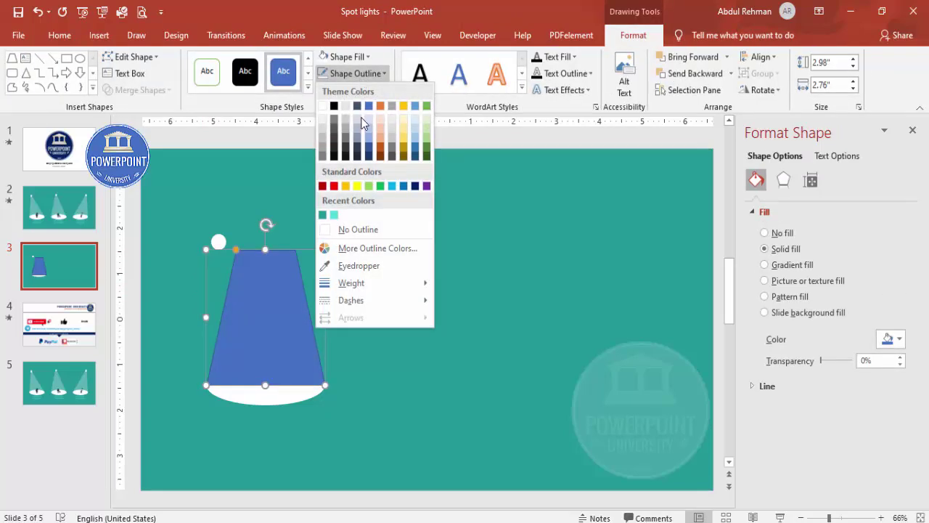
click(363, 231)
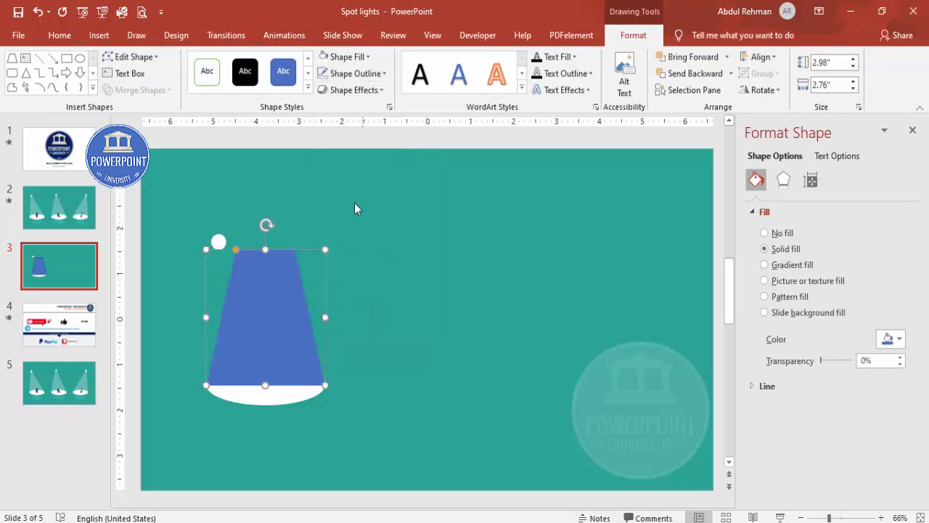
click(348, 57)
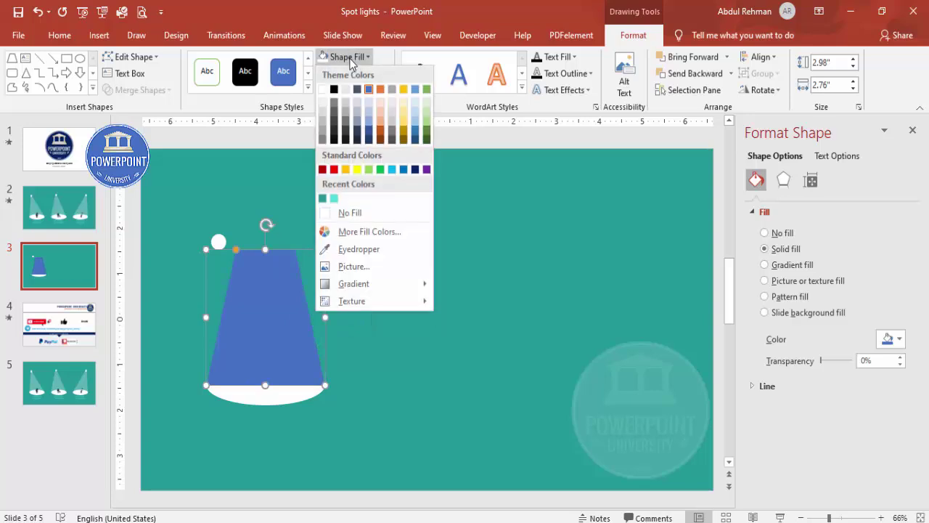
click(323, 90)
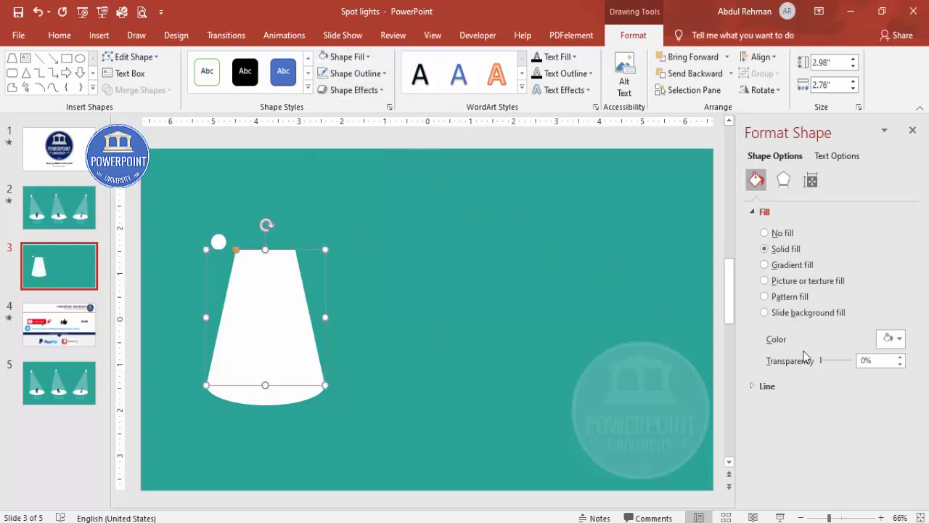
drag(821, 361, 842, 361)
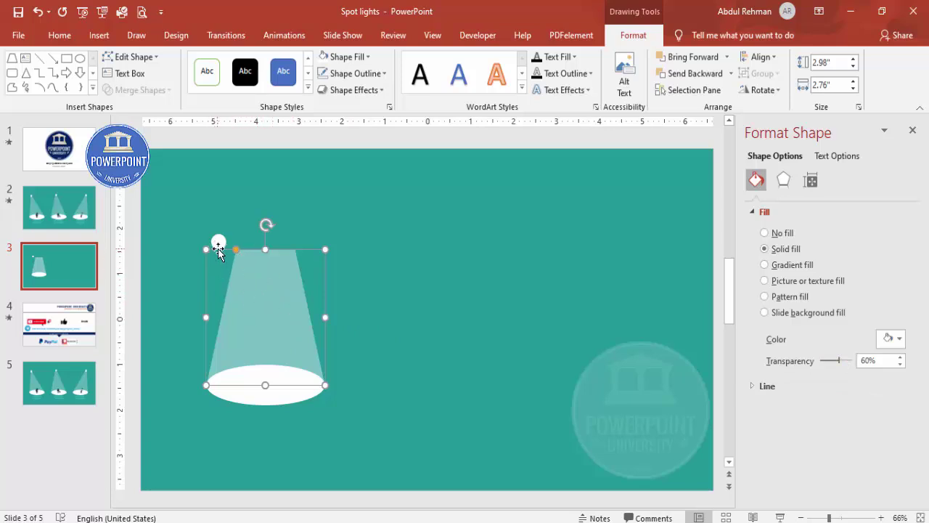
Edit the beam's points, pulling both top corners in under the lamp circle.
right_click(255, 271)
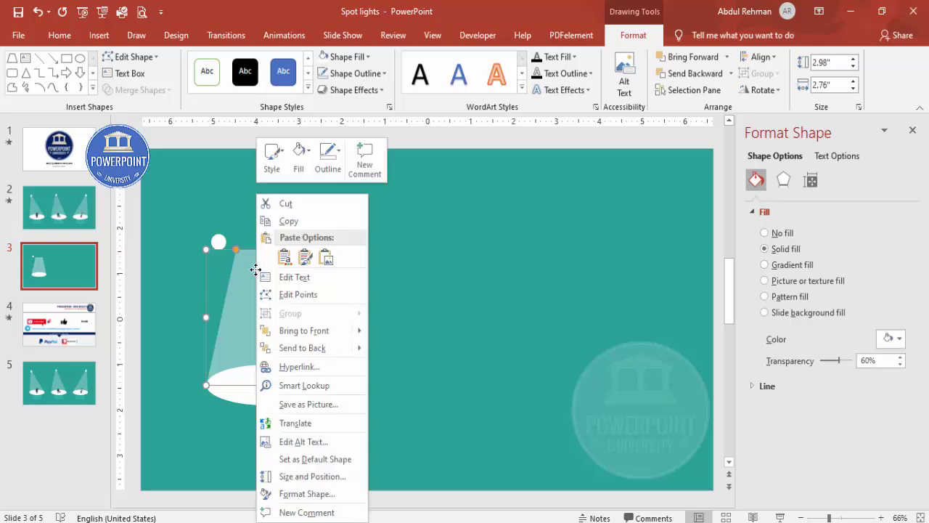
click(311, 295)
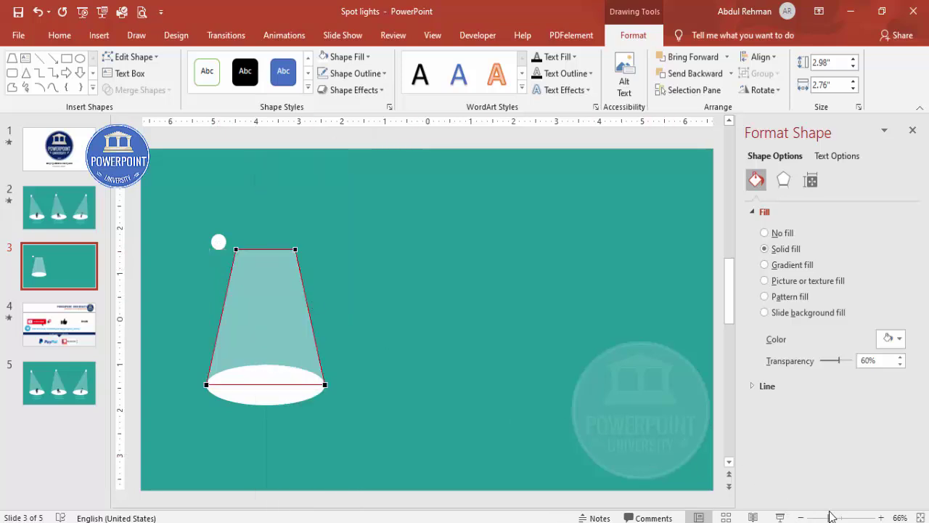
click(851, 517)
scroll(404, 284, up, 3)
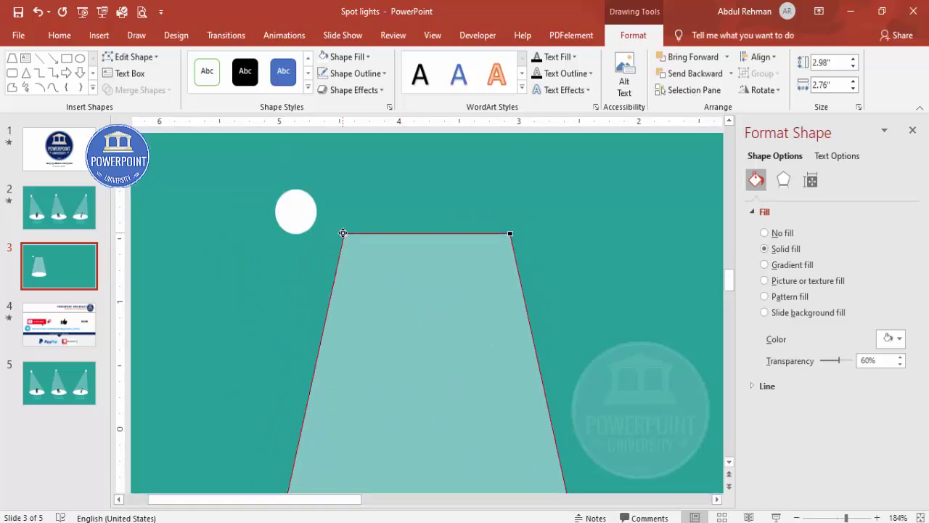
drag(343, 233, 283, 221)
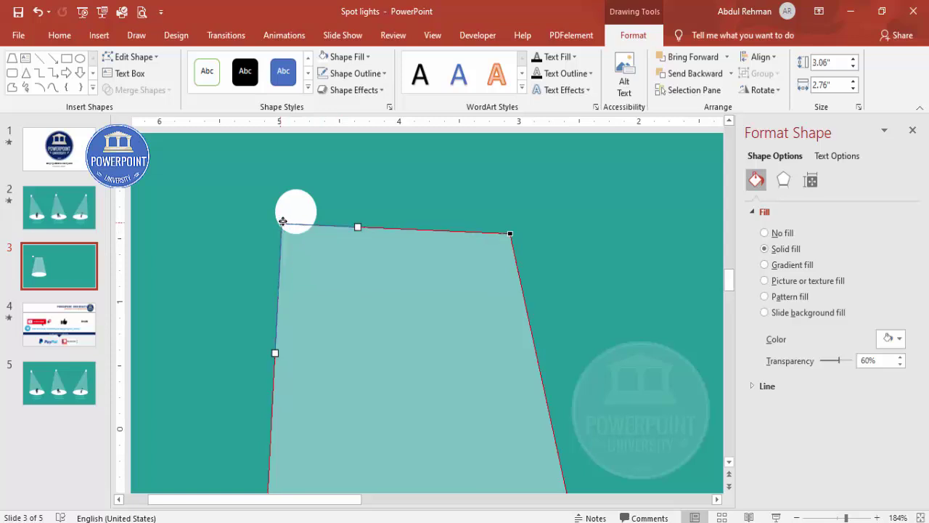
click(510, 233)
drag(433, 228, 316, 221)
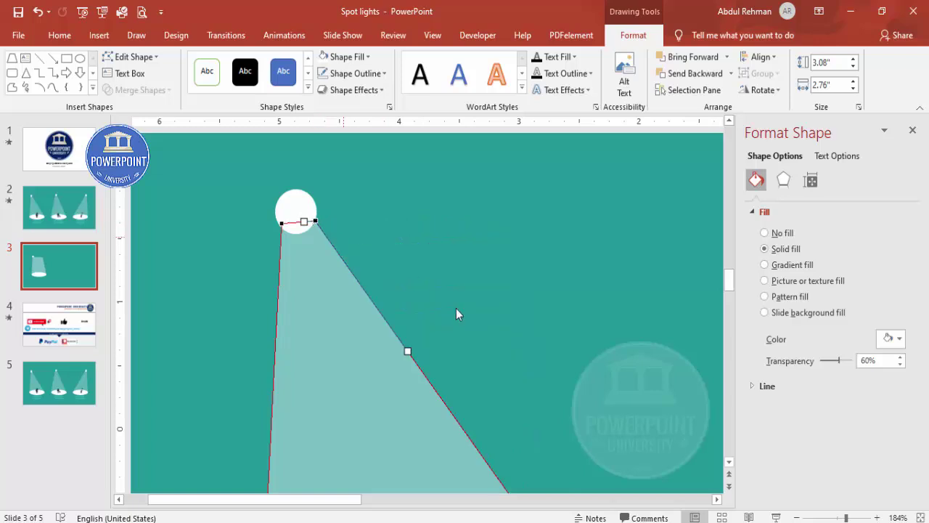
click(919, 517)
Select the whole first spotlight and place a copy of it to the right.
click(548, 316)
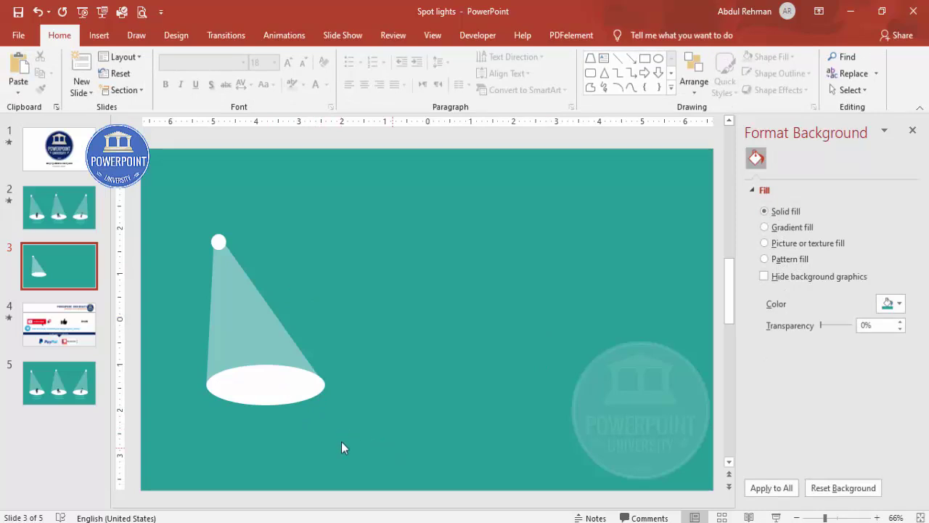
drag(393, 447, 133, 184)
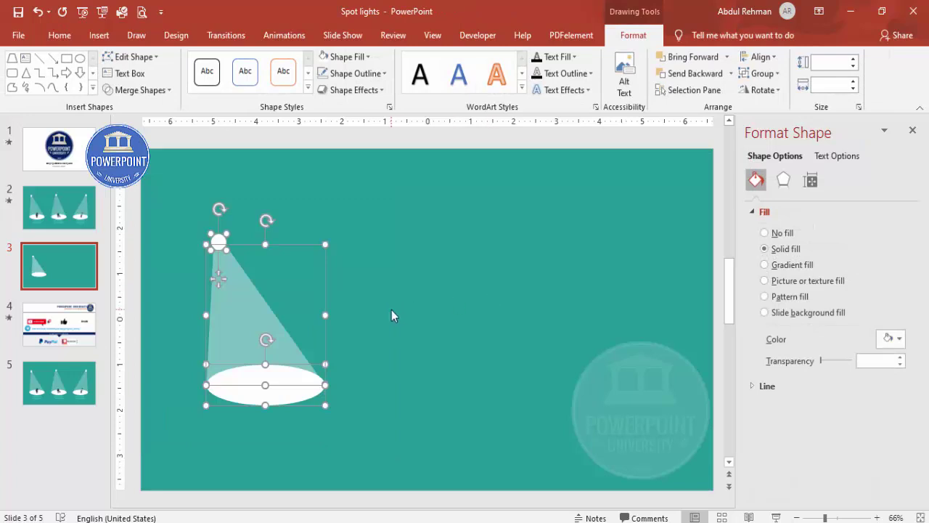
drag(298, 371, 464, 372)
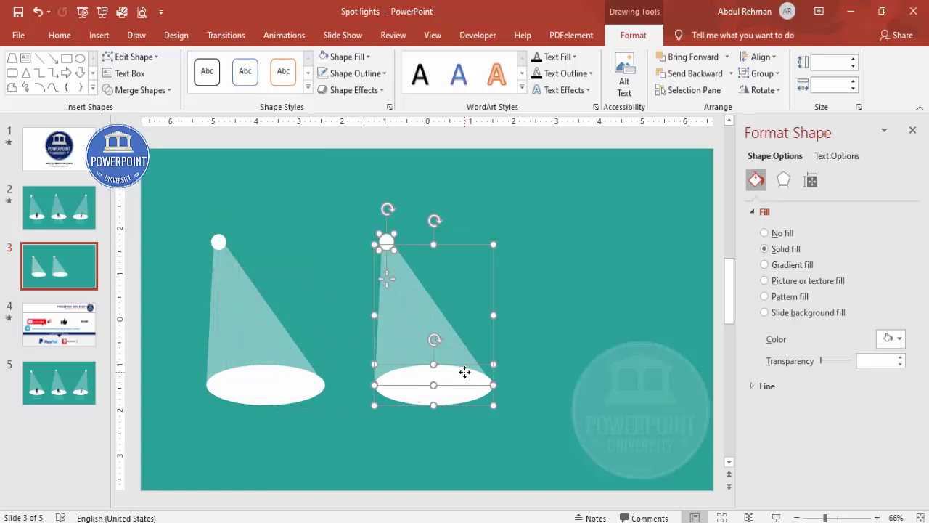
Duplicate the spotlight with Ctrl+D and flip the third copy horizontally.
key(ctrl+d)
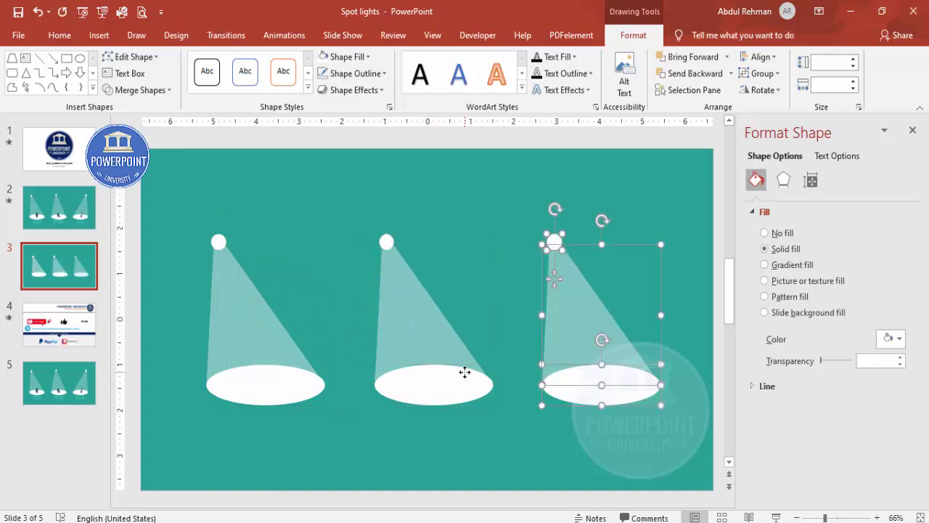
click(498, 237)
click(573, 288)
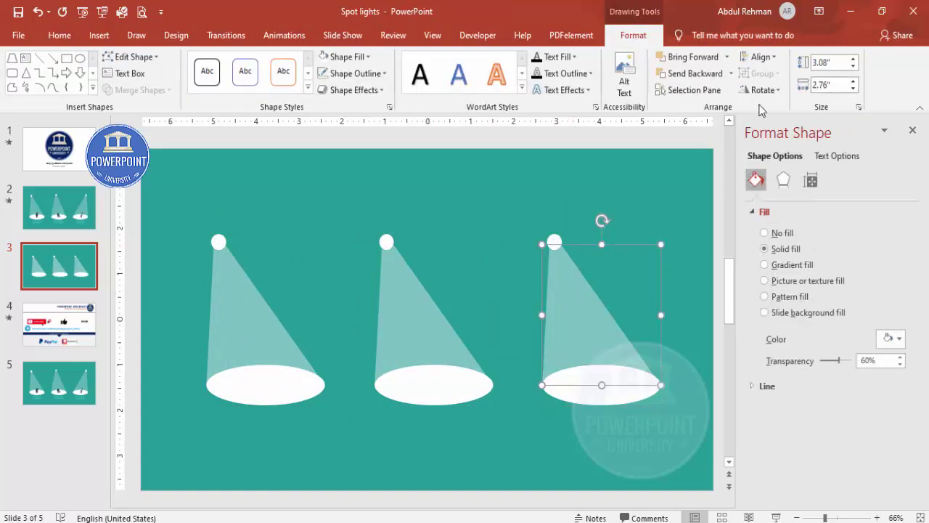
click(764, 90)
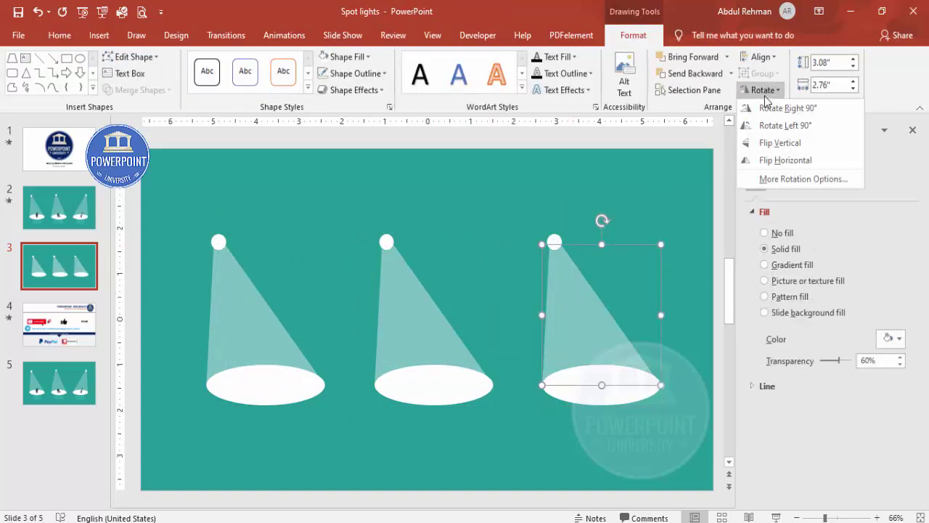
click(789, 161)
Nudge the third and middle lamp circles right with the arrow keys to sit over their beams.
click(556, 239)
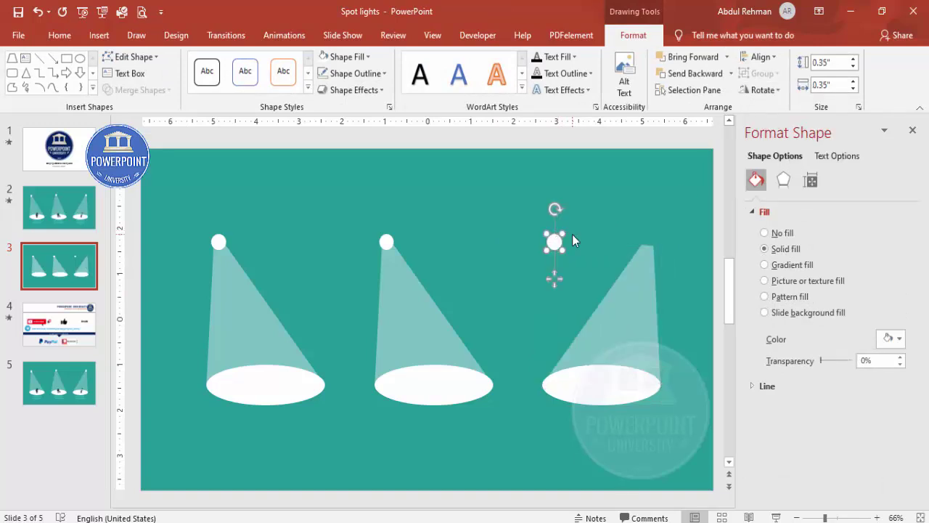
key(Right)
key(Right)
key(Right)
key(Right)
key(Right)
key(Right)
key(Right)
key(Right)
key(Right)
key(Right)
key(Right)
key(Right)
key(Right)
key(Right)
key(Right)
key(Right)
key(Right)
key(Right)
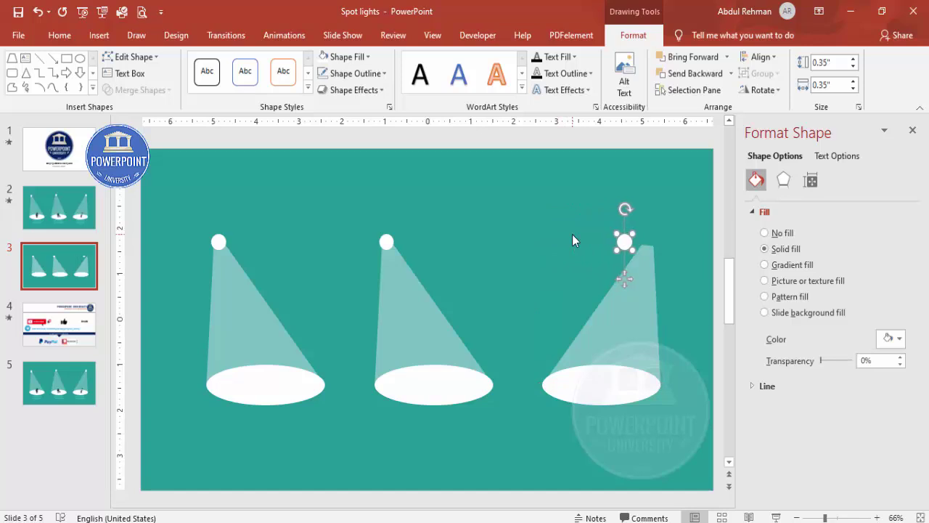
key(Right)
key(Right)
key(Right)
key(Right)
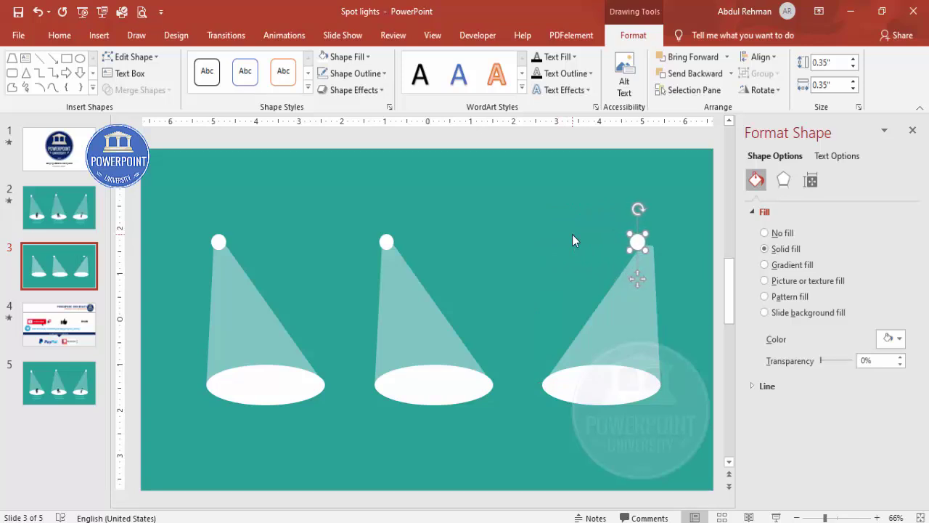
key(Right)
key(Right)
key(Right)
key(Right)
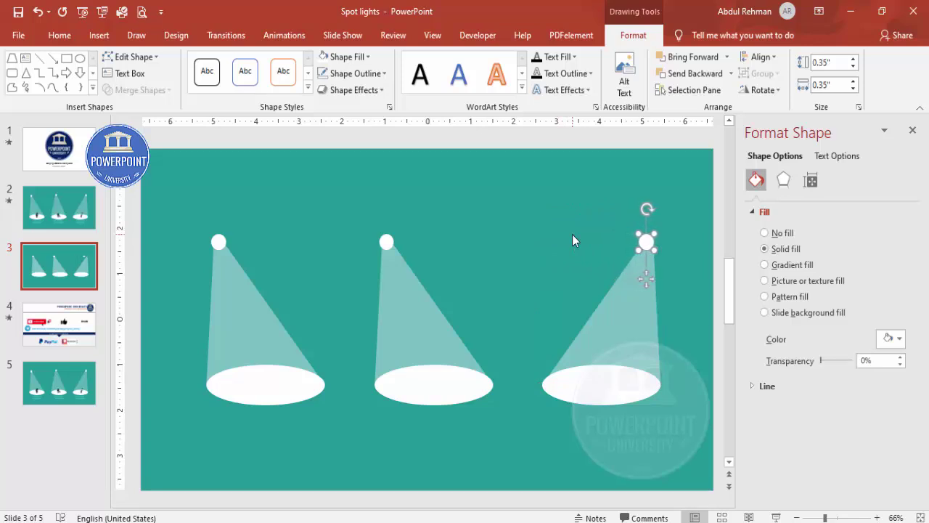
key(Right)
key(Right)
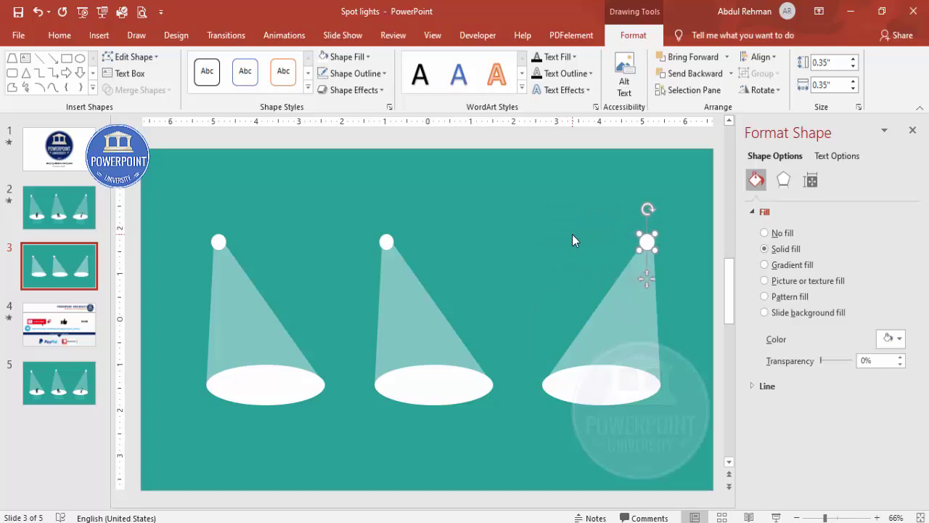
click(385, 241)
key(Right)
key(Right)
key(Right)
key(Right)
key(Right)
key(Right)
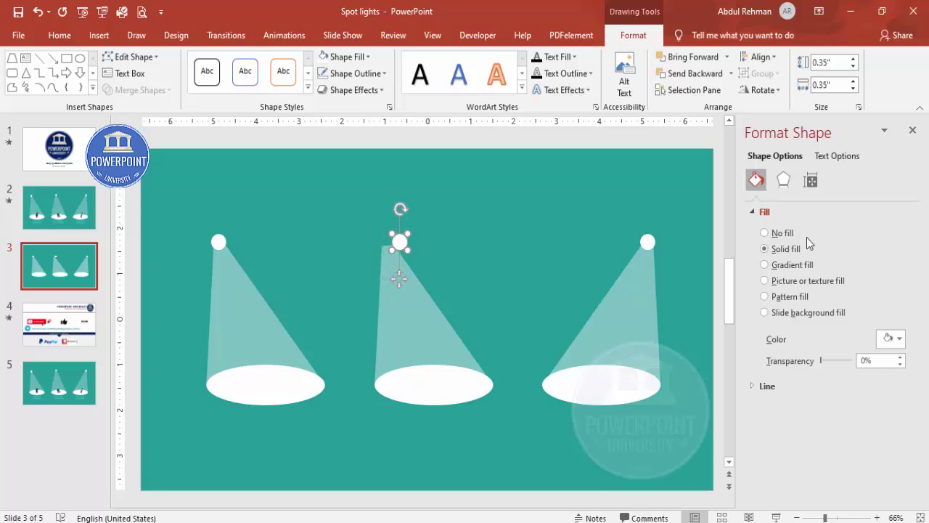
click(421, 336)
Edit the middle beam's points so both top corners move under the middle lamp circle.
right_click(421, 336)
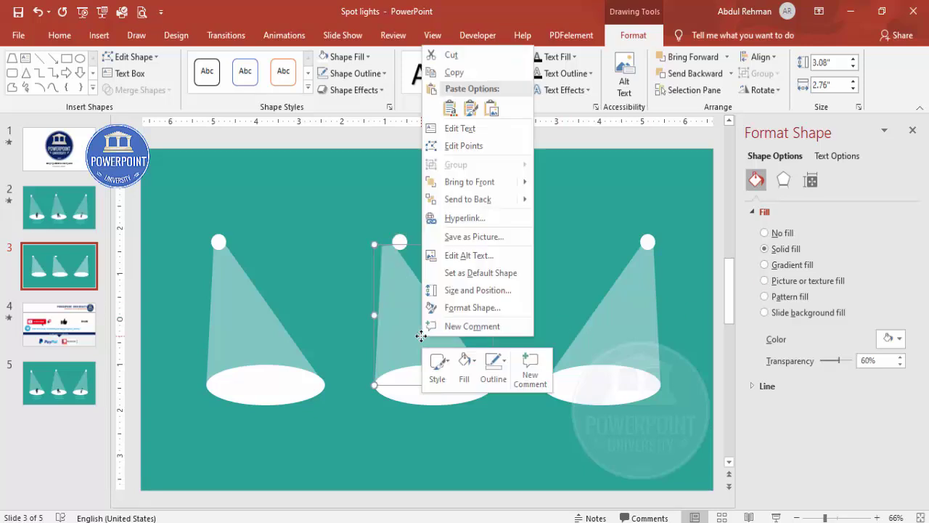
click(464, 145)
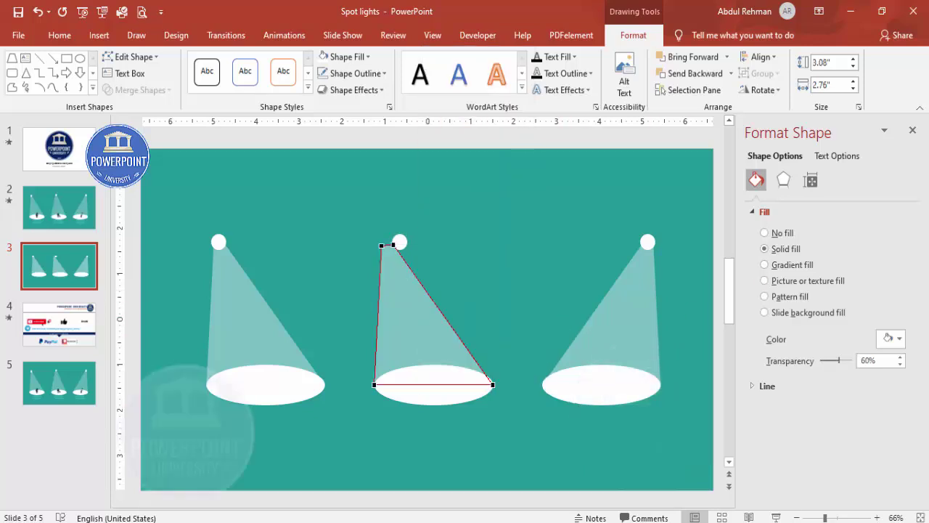
click(851, 517)
scroll(556, 414, up, 5)
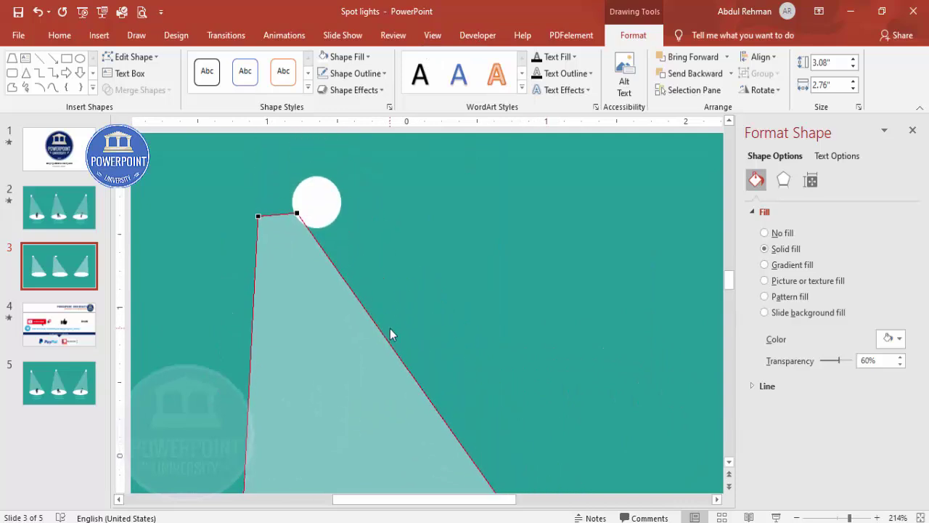
click(297, 248)
drag(333, 243, 335, 252)
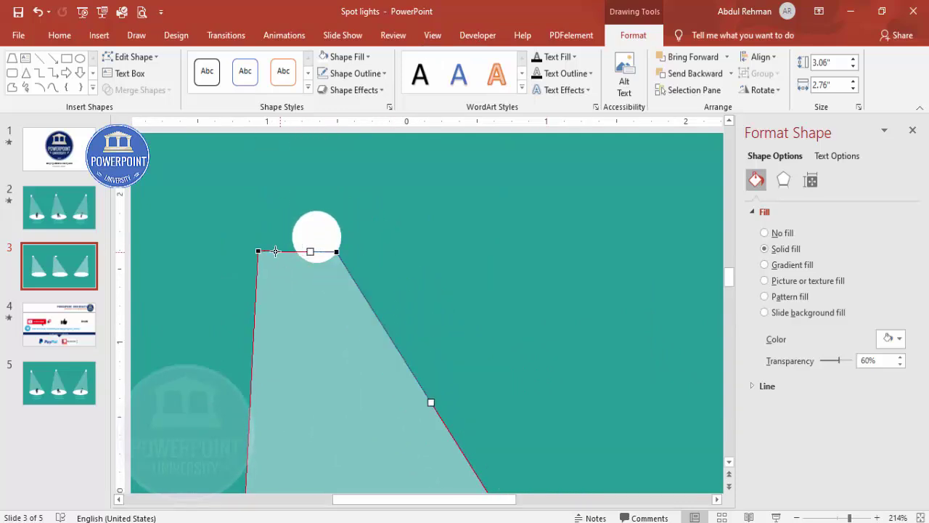
drag(262, 251, 297, 250)
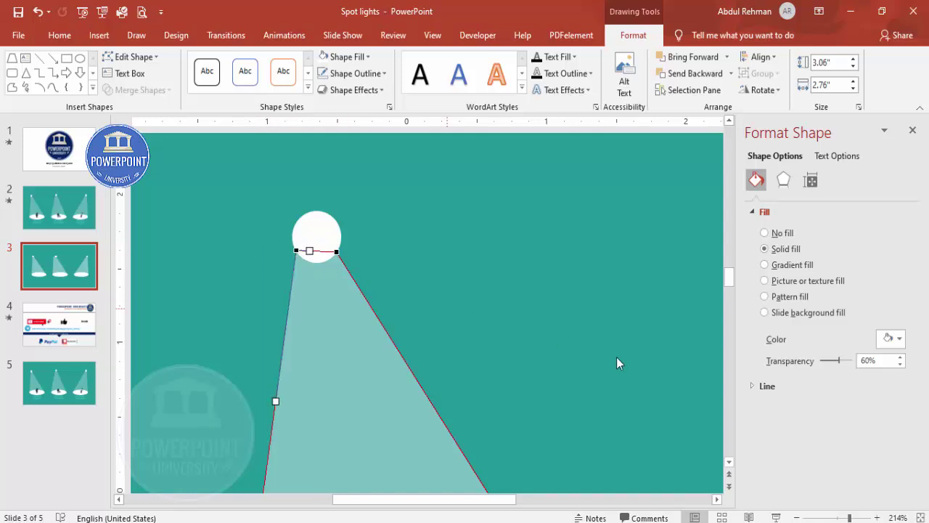
click(920, 517)
click(528, 297)
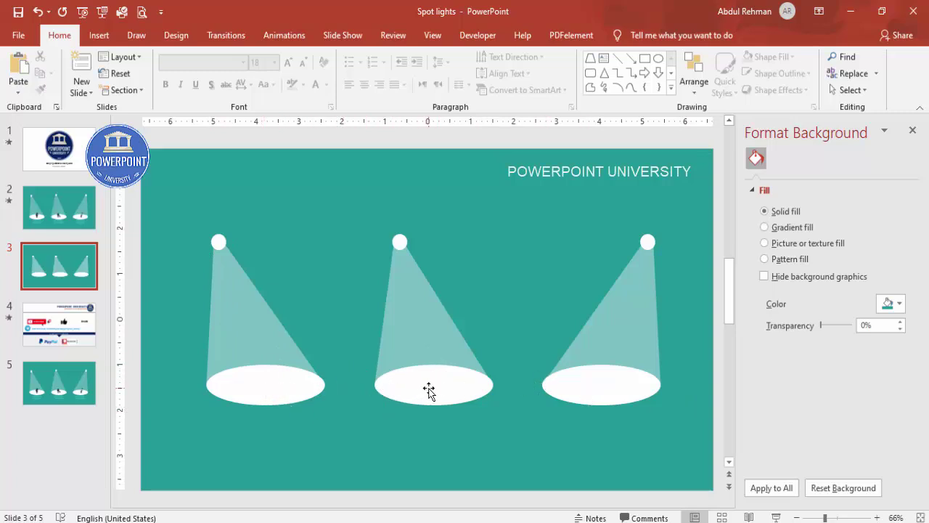
Select the lightbulb, lungs, heart and kidneys icons in the icon library and insert all four.
click(98, 35)
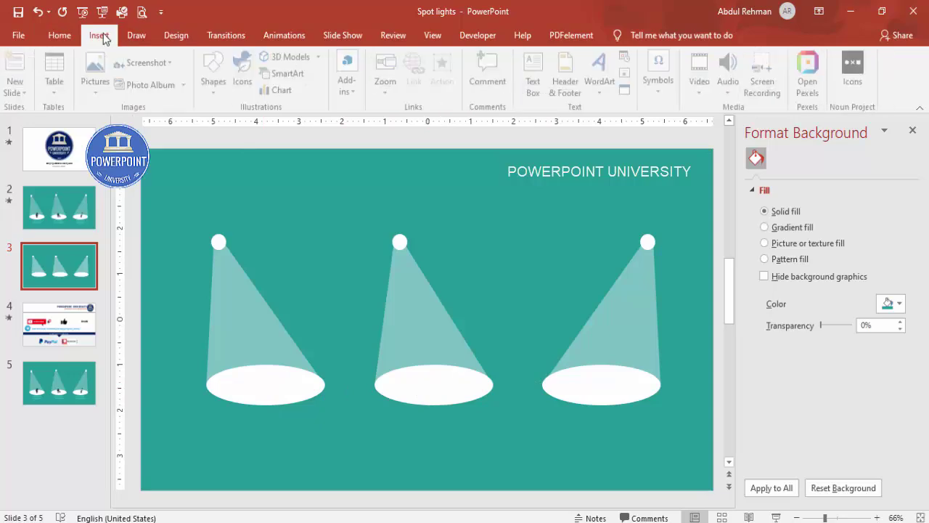
click(246, 81)
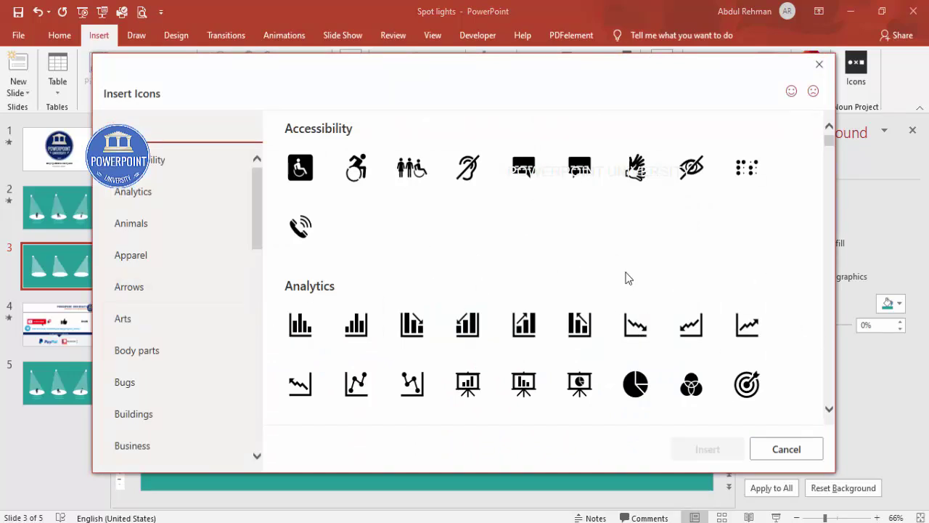
scroll(629, 278, down, 3)
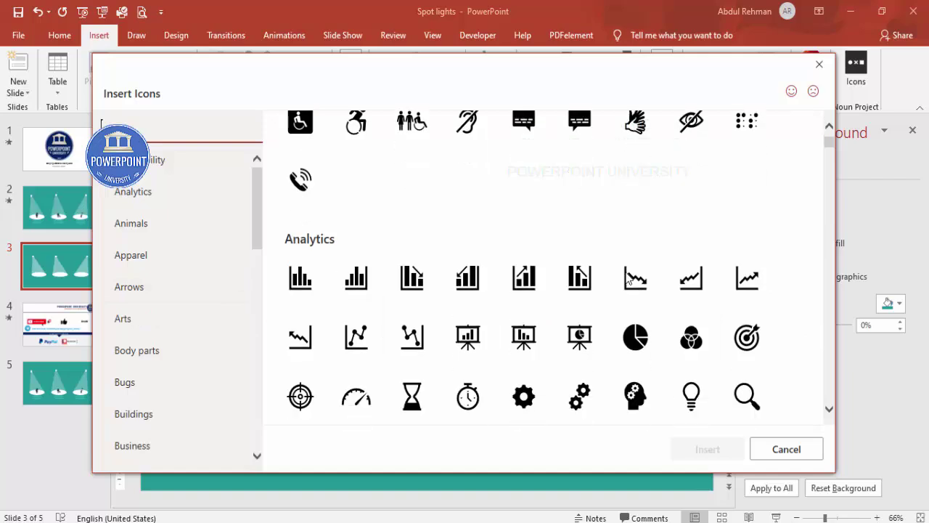
scroll(628, 279, down, 1)
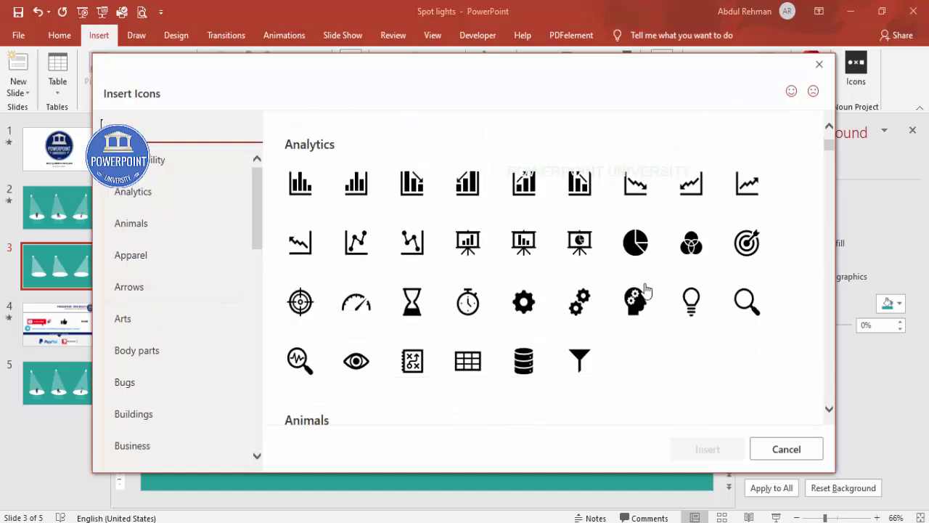
click(690, 313)
scroll(686, 313, down, 10)
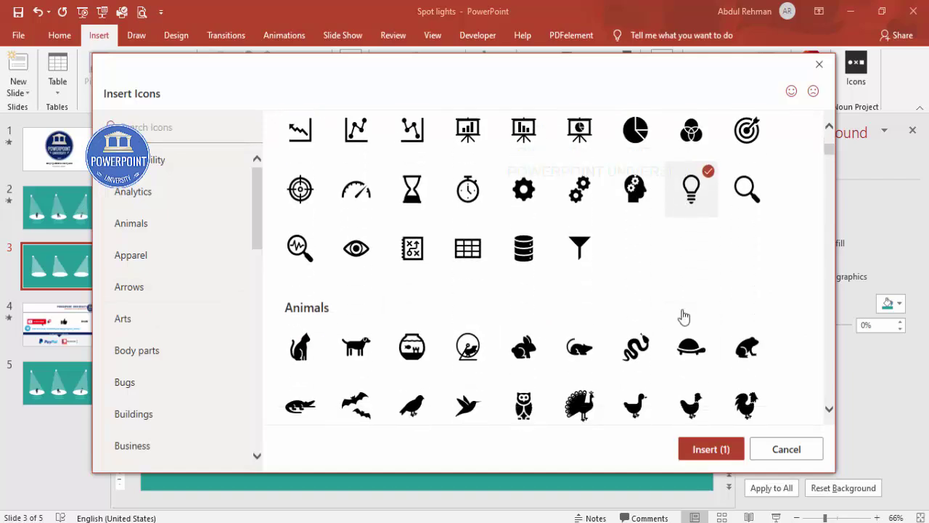
scroll(686, 314, down, 20)
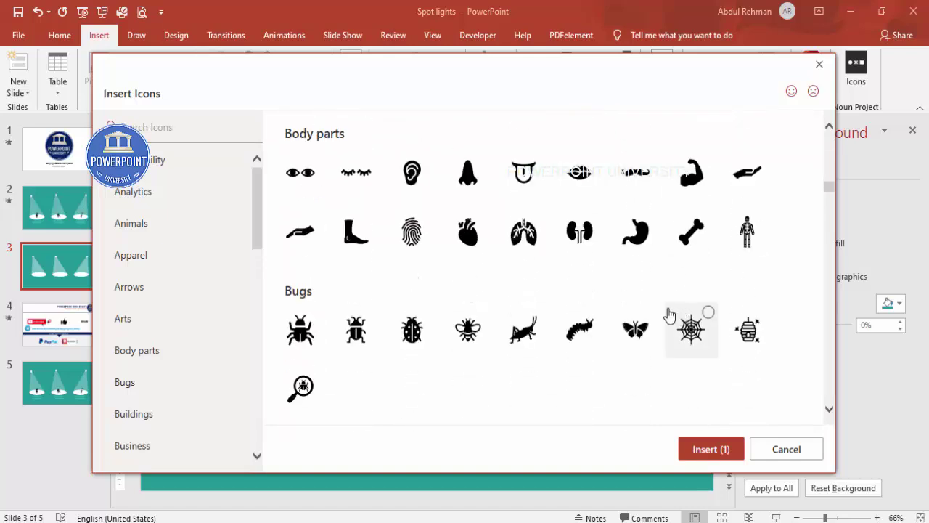
click(502, 239)
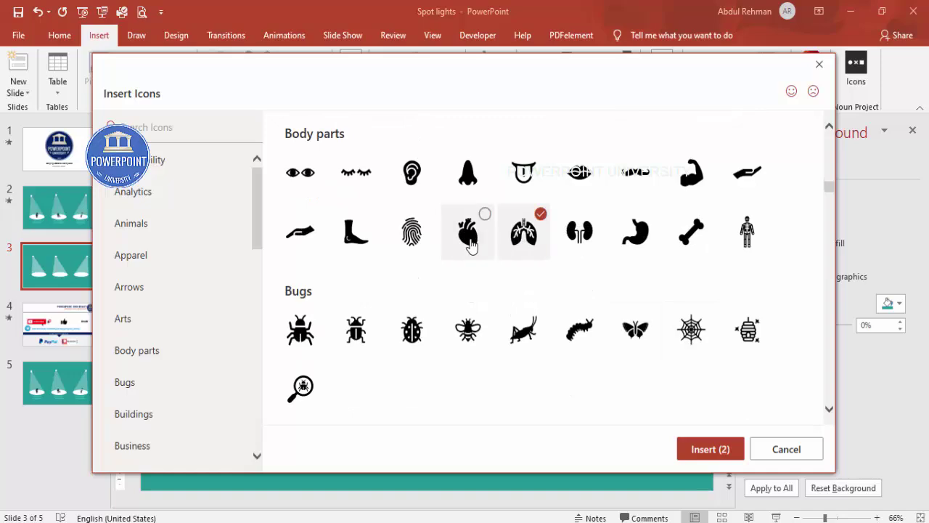
click(469, 241)
click(580, 238)
click(705, 449)
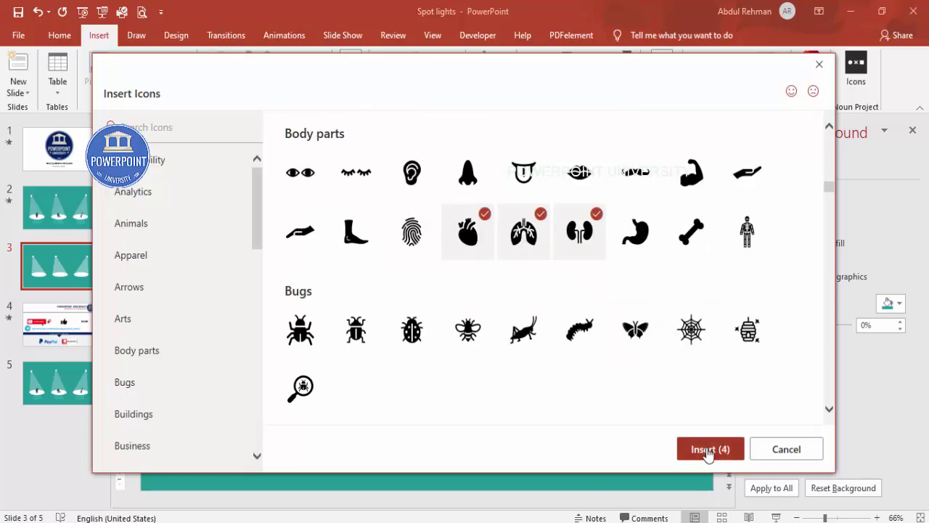
Separate the inserted icons on the slide and delete the lightbulb icon.
key(ctrl+v)
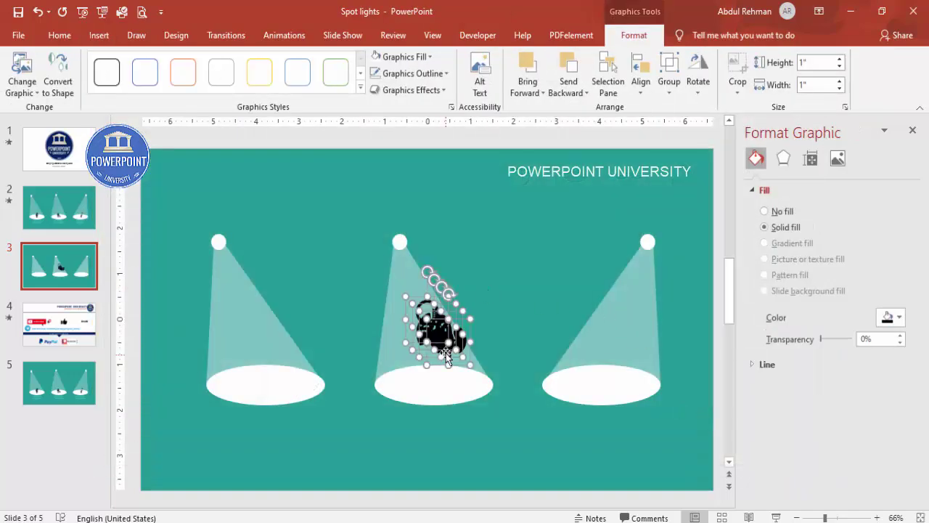
drag(445, 352, 511, 280)
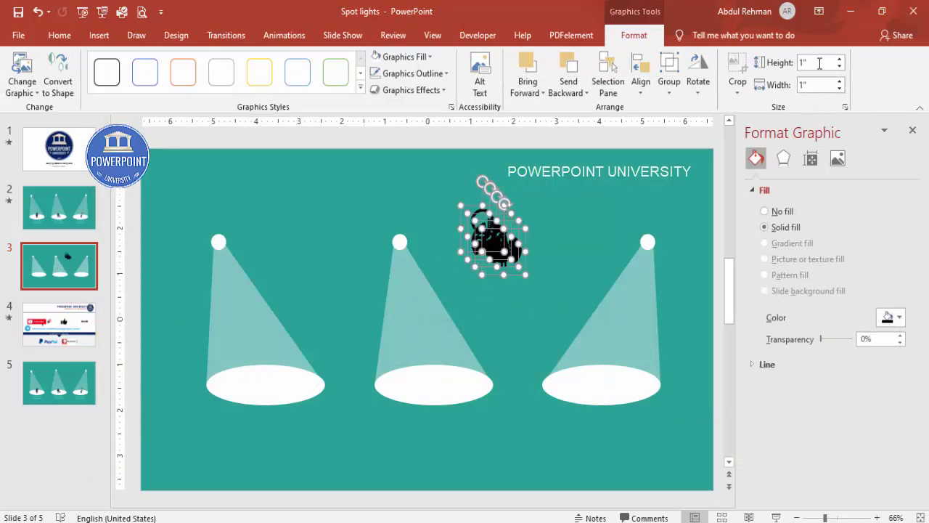
click(376, 61)
click(523, 176)
key(ctrl+v)
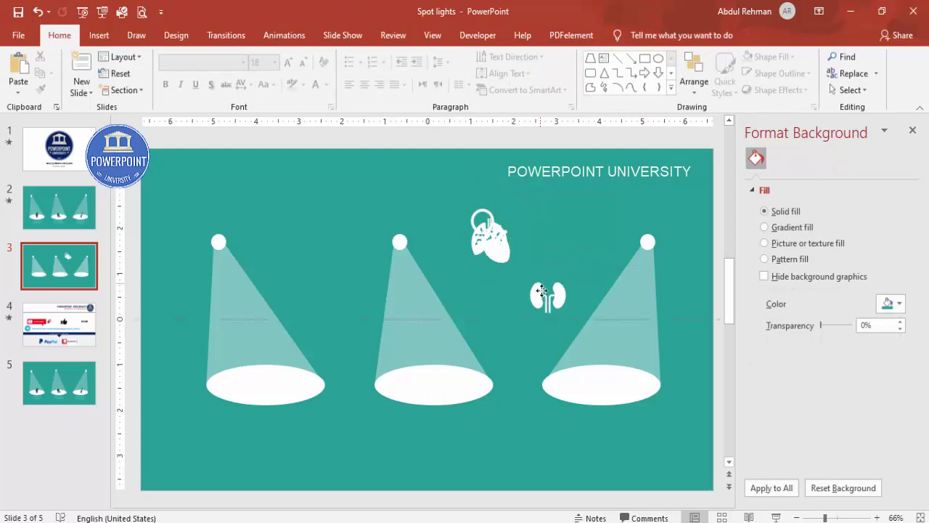
drag(549, 284, 517, 277)
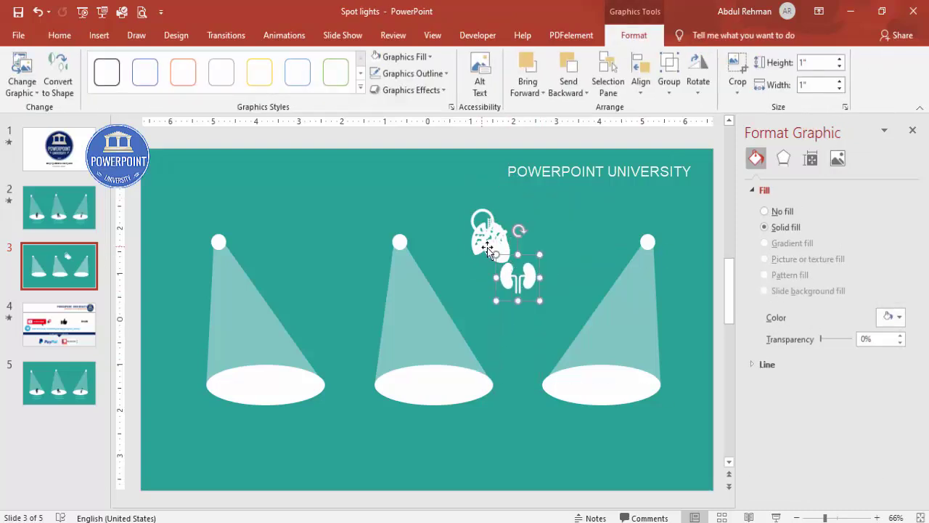
drag(494, 230, 437, 222)
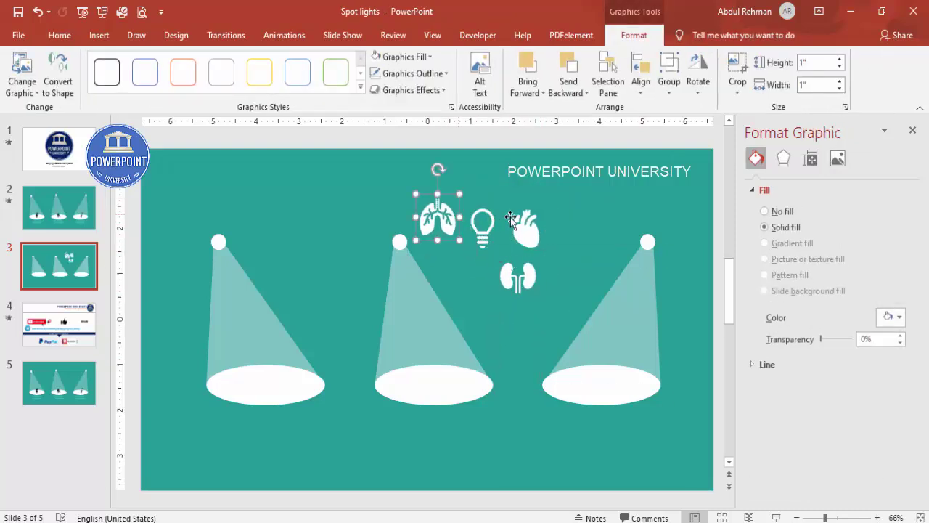
click(490, 220)
key(Delete)
Give the lungs, heart and kidney icons a black fill.
click(440, 216)
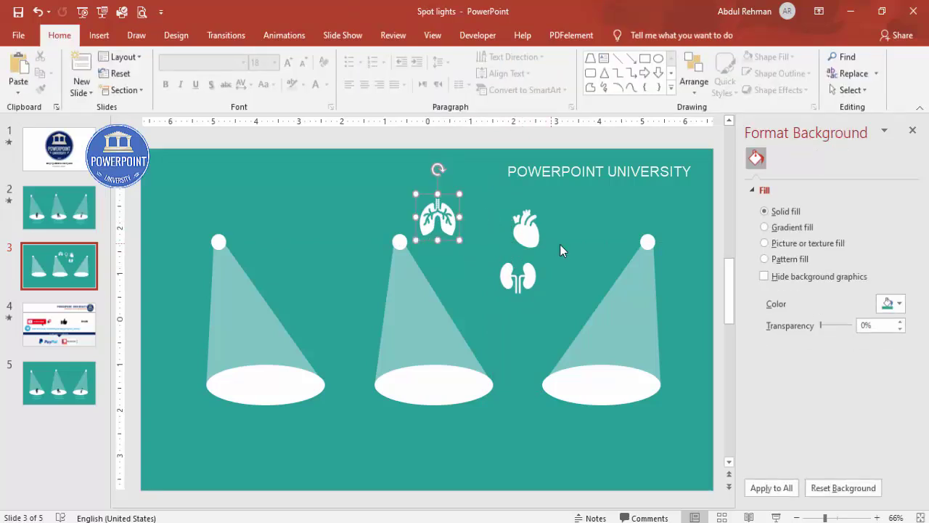
shift+click(528, 232)
shift+click(520, 276)
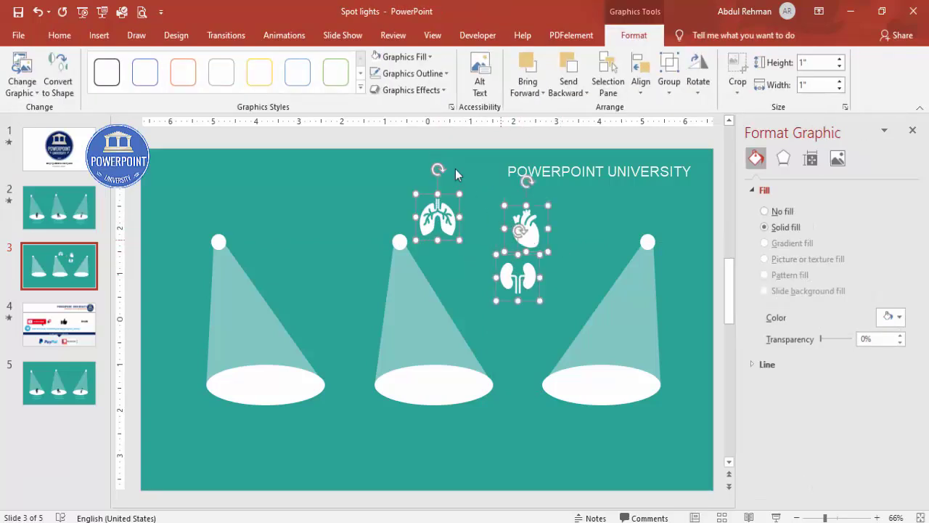
click(401, 56)
click(387, 88)
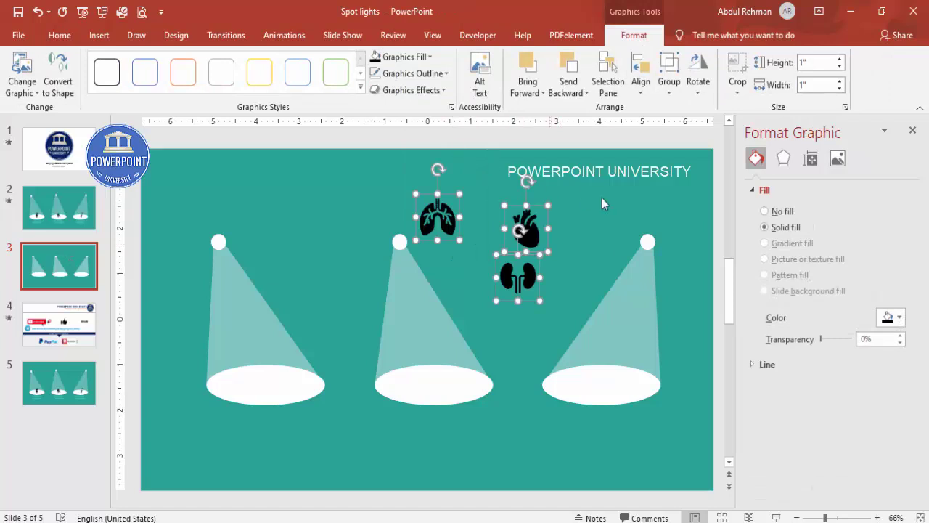
click(602, 201)
Place the lungs, heart and kidney icons on the left, middle and right ovals.
drag(447, 227, 275, 365)
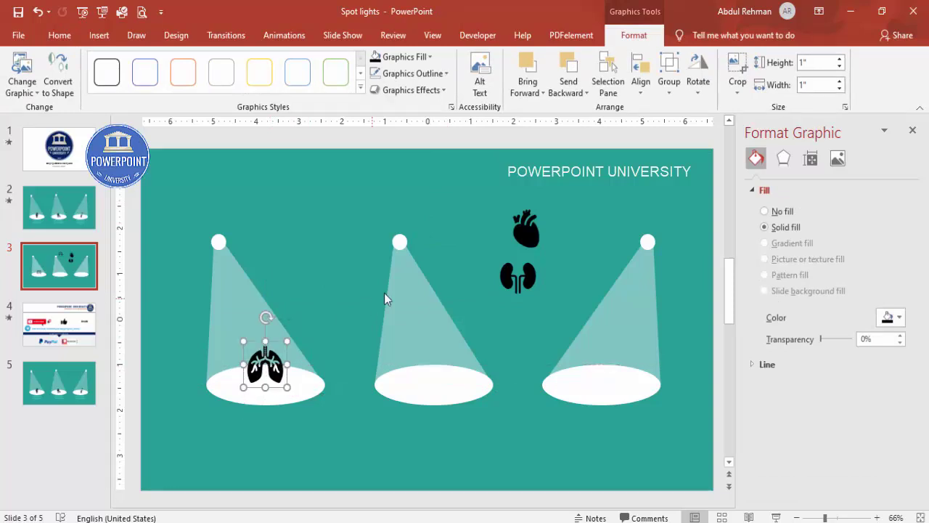
drag(528, 228, 429, 369)
drag(253, 373, 251, 377)
drag(518, 287, 603, 374)
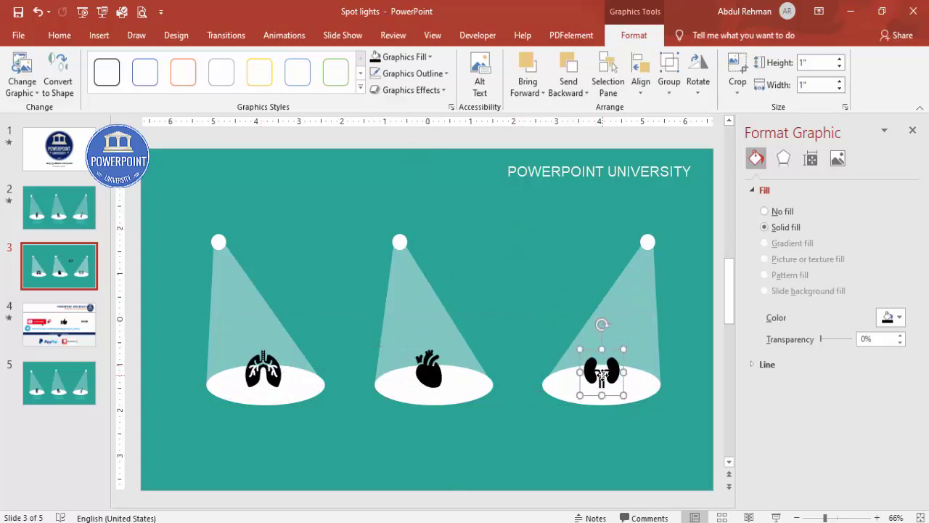
click(540, 306)
click(99, 35)
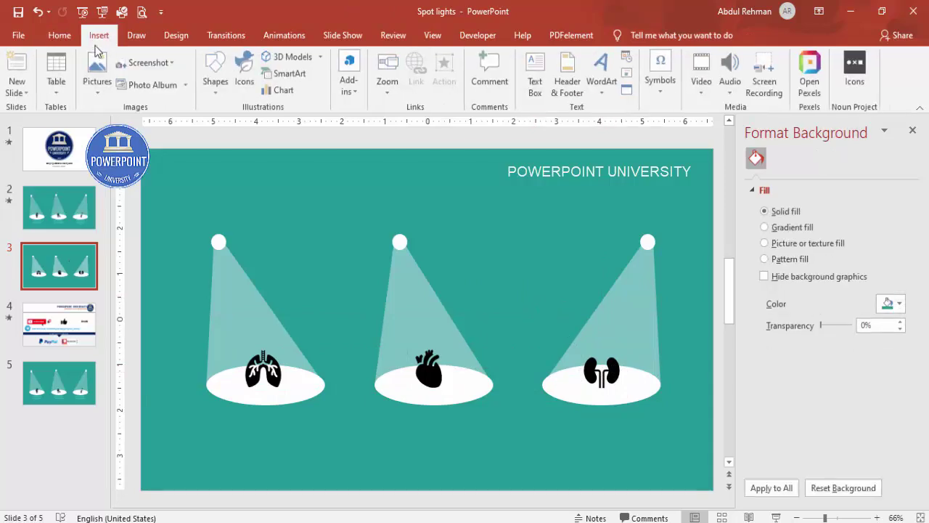
Add a text box 'Add your detail text here' under the lungs, light teal and centred.
click(537, 75)
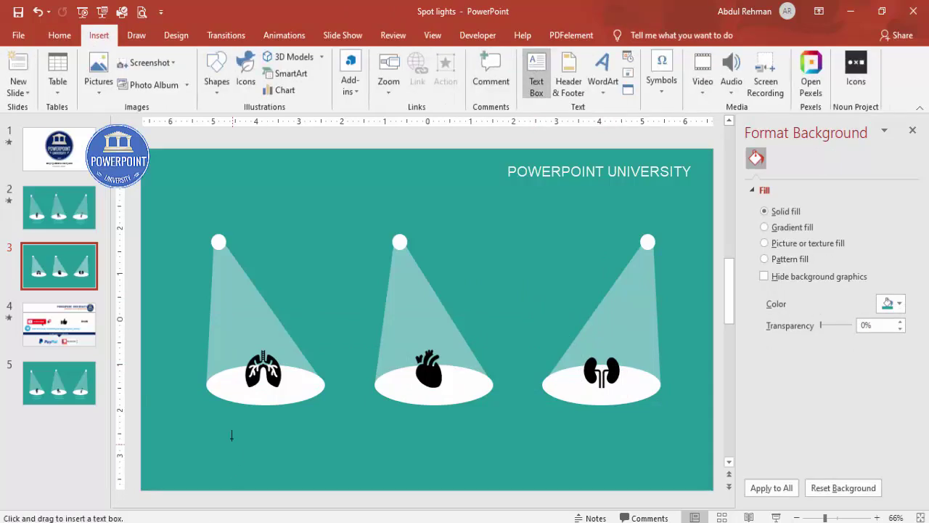
drag(220, 415, 333, 445)
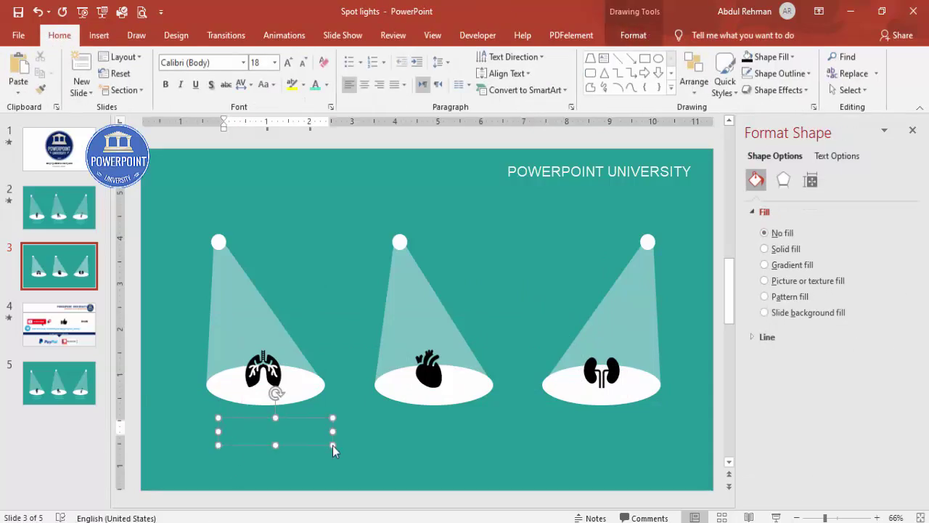
text(Add you)
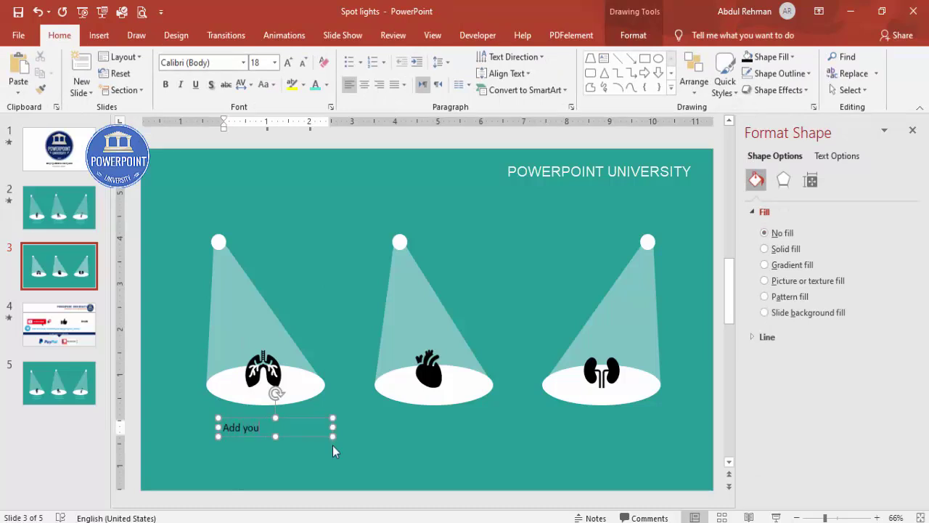
text(r detail text here)
click(296, 418)
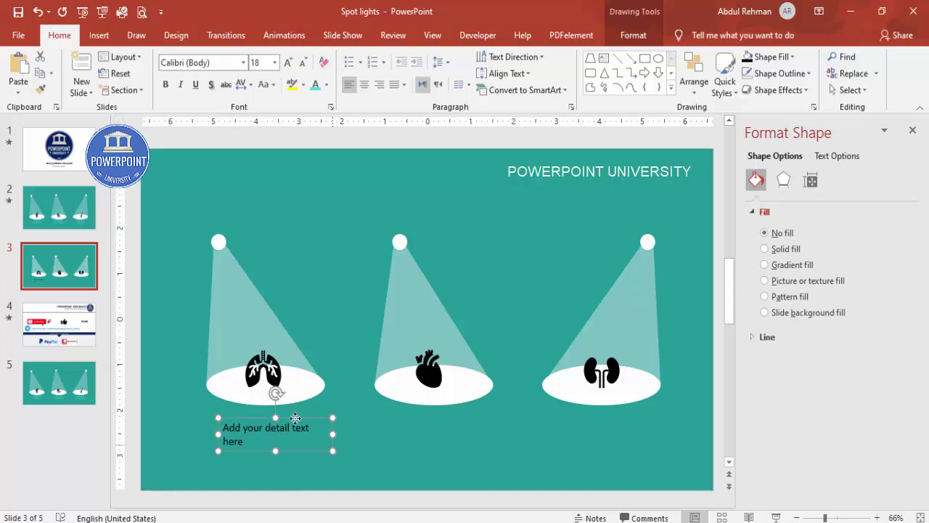
click(326, 84)
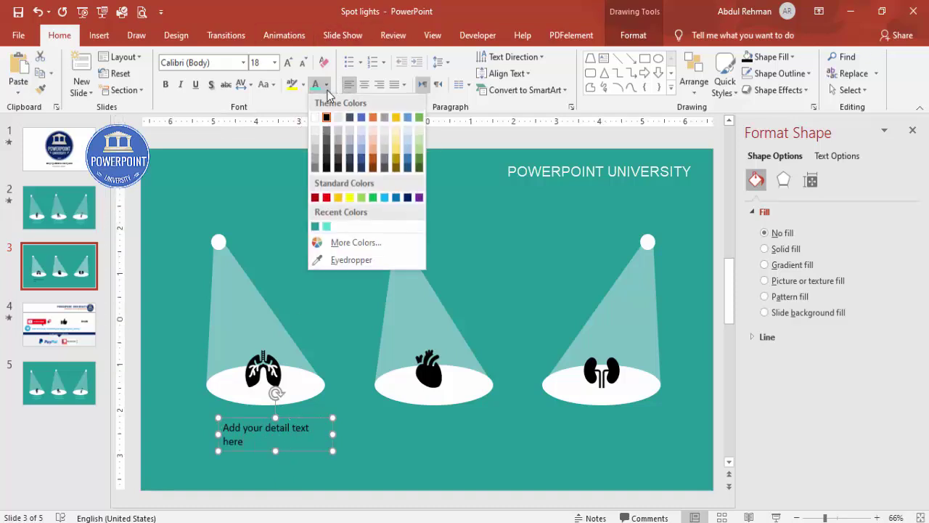
click(325, 227)
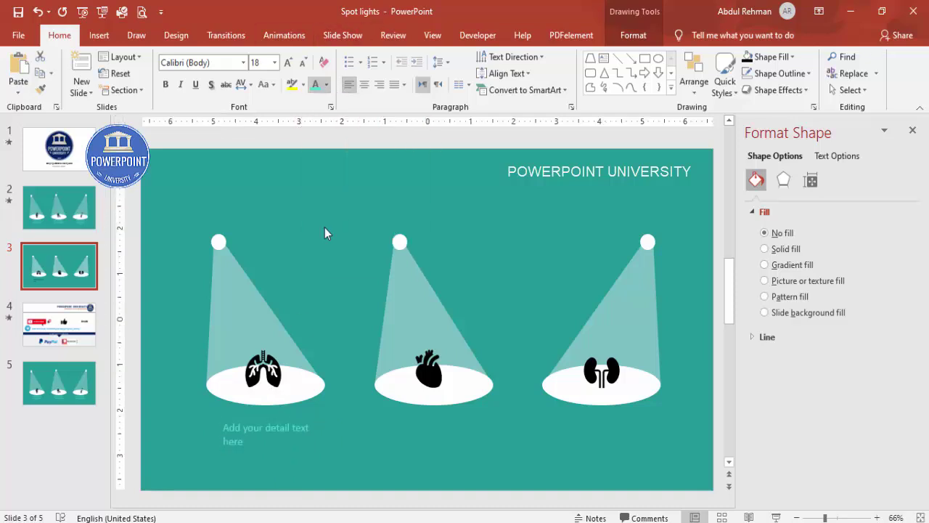
click(364, 85)
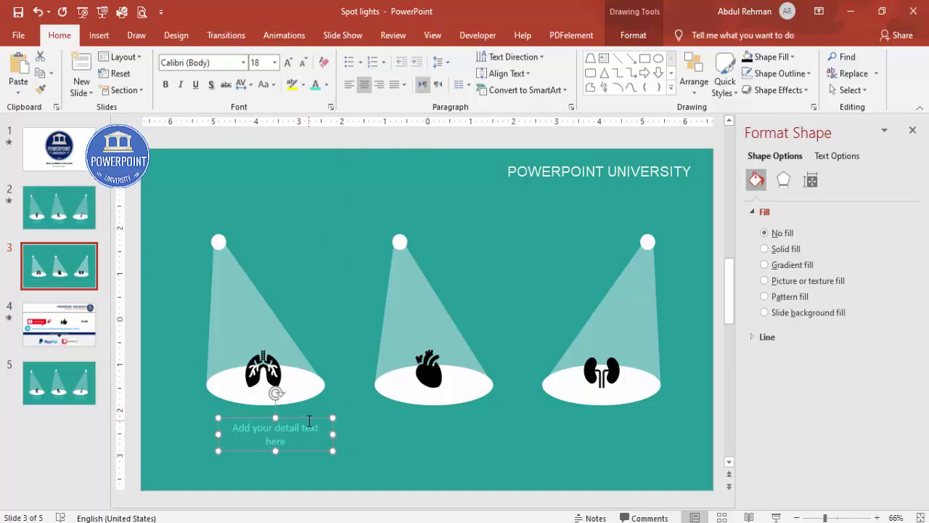
drag(307, 419, 294, 412)
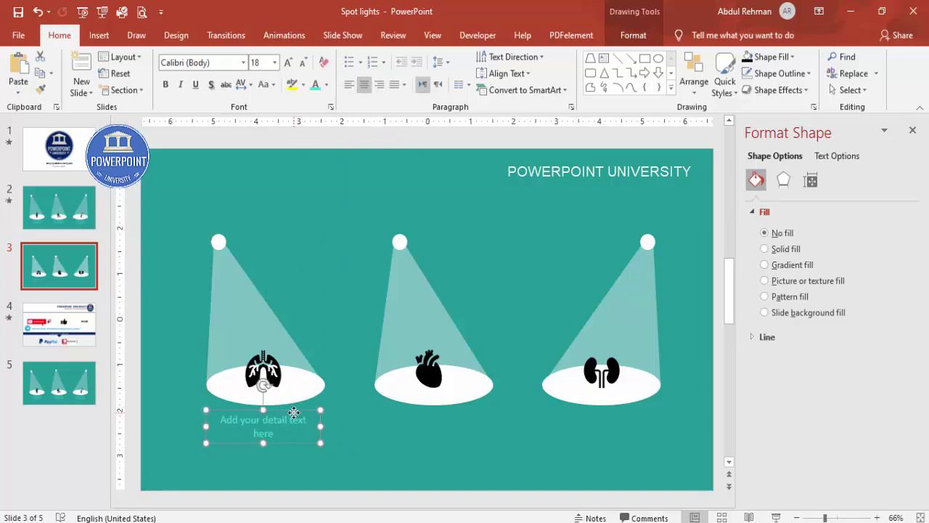
Undo the last change, copy the caption under the heart, and close the Format Background pane.
key(ctrl+z)
drag(308, 415, 646, 410)
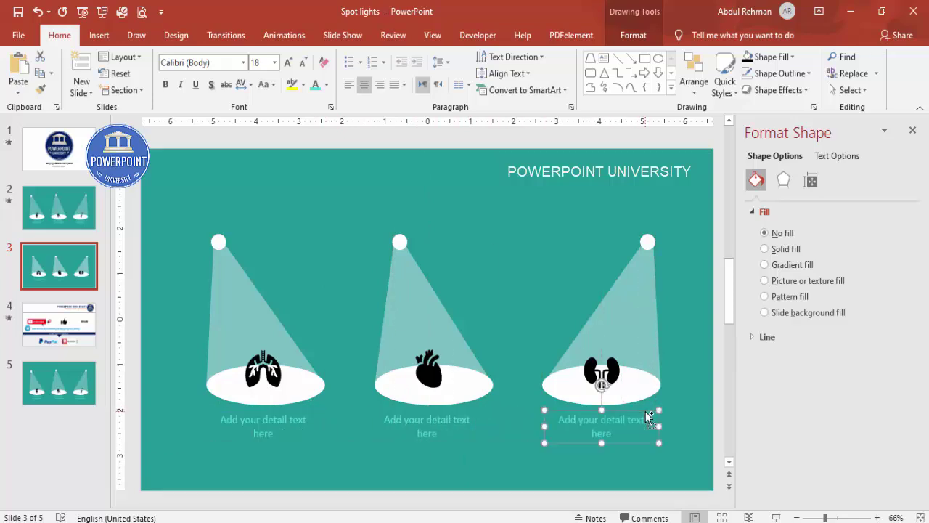
click(522, 209)
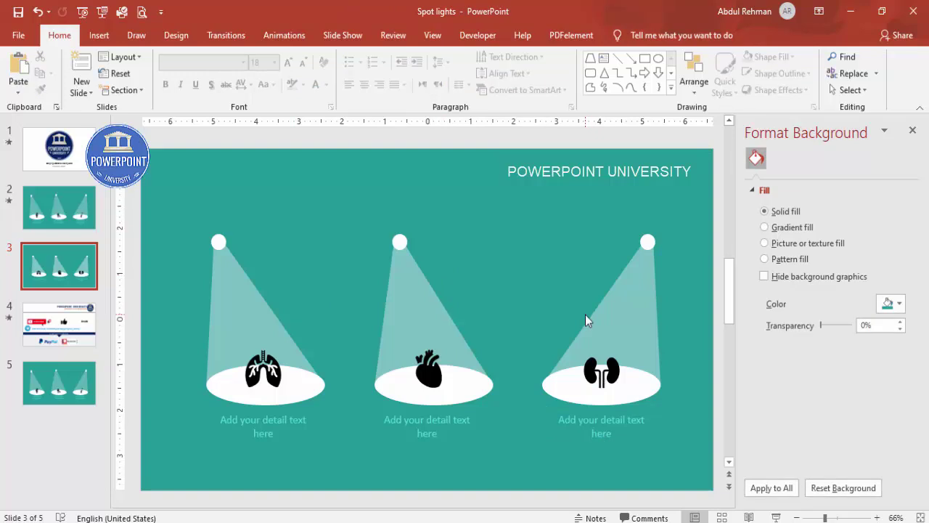
click(913, 130)
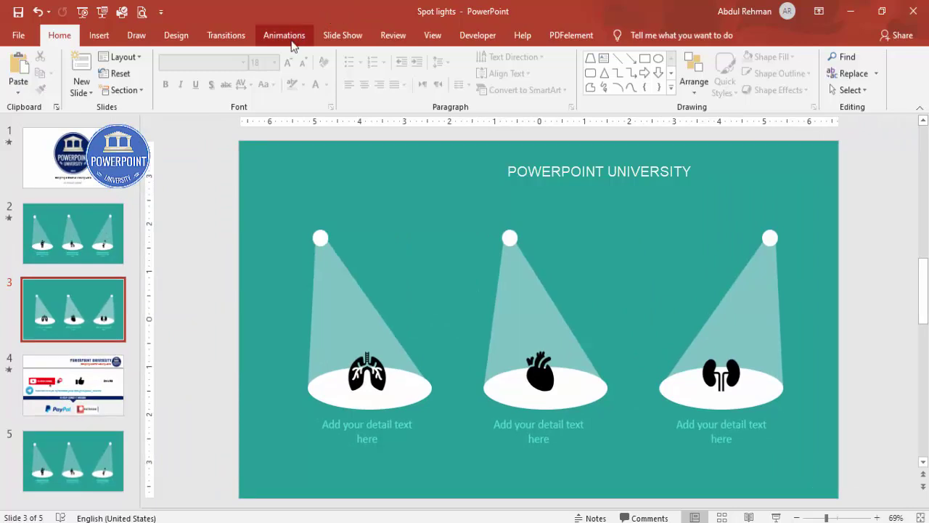
Show the Animation Pane and give the small dot above the lungs an Appear entrance.
click(291, 42)
click(620, 58)
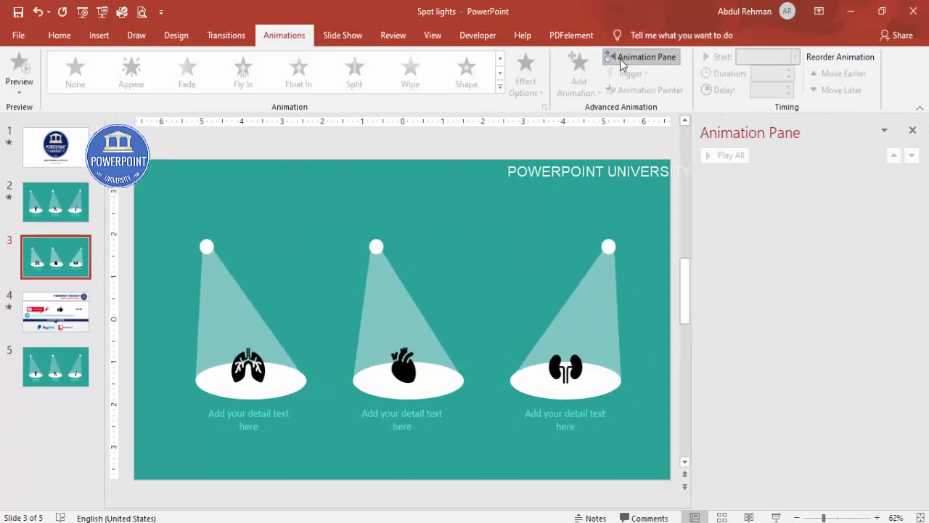
click(203, 246)
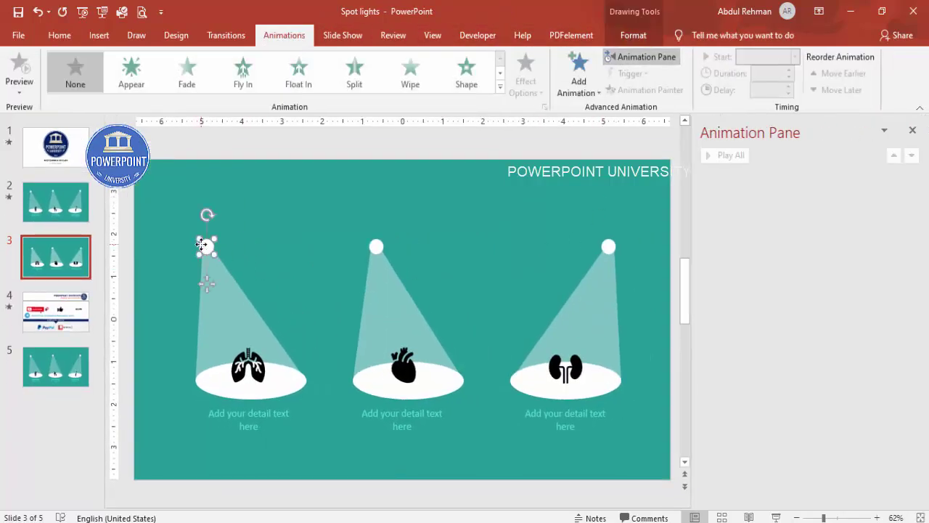
click(578, 78)
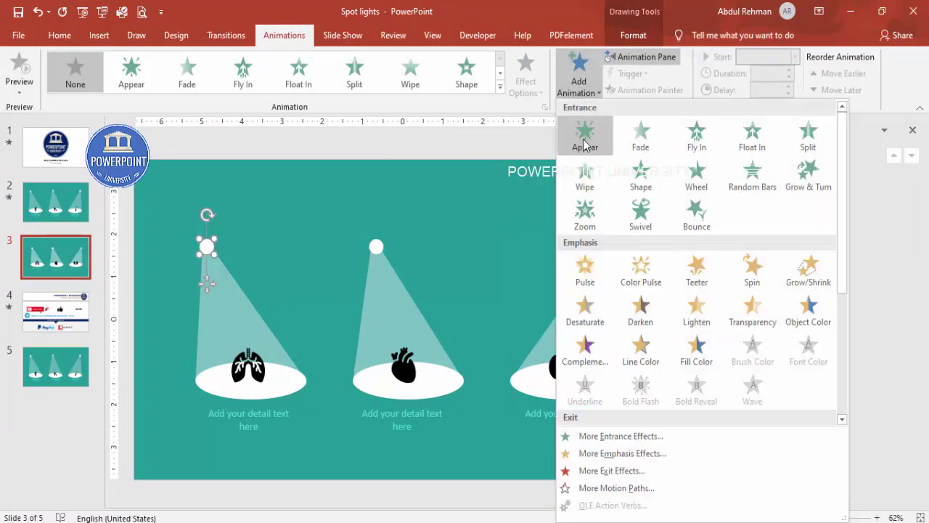
click(584, 140)
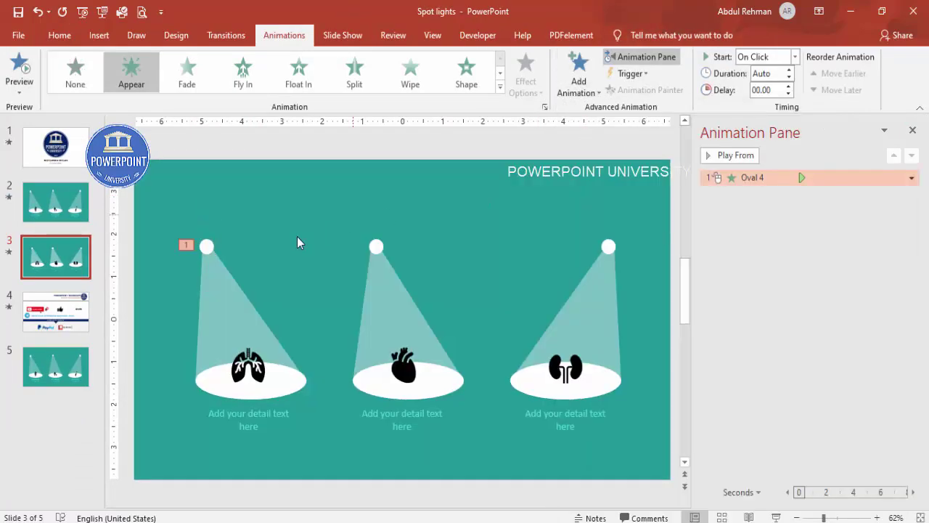
click(232, 289)
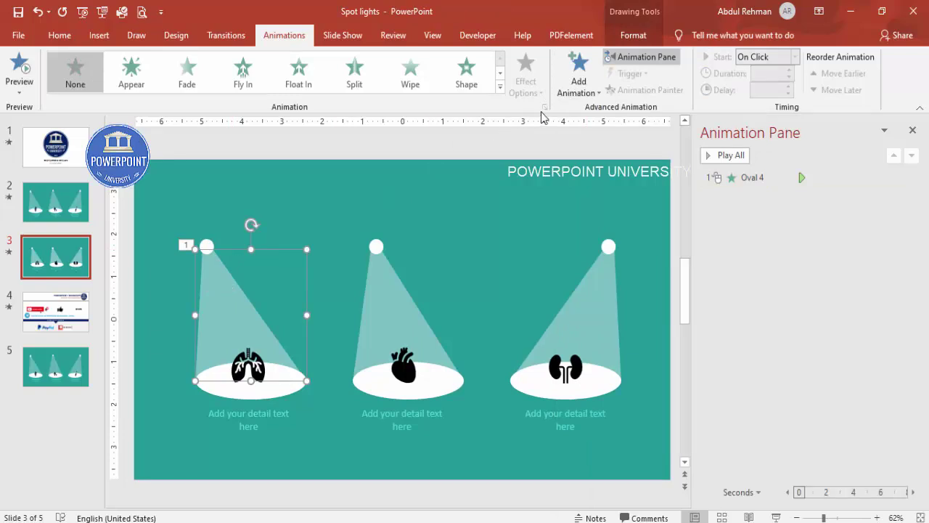
click(577, 91)
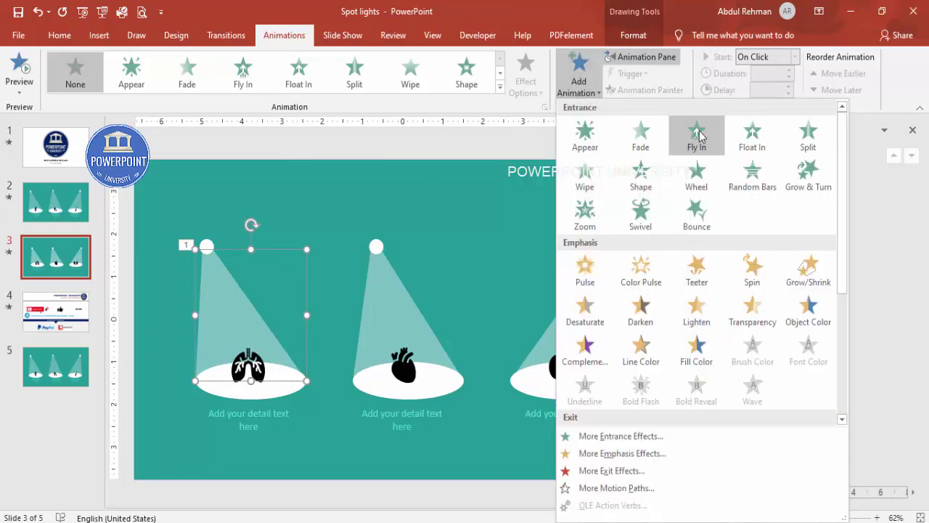
Give the left beam a Wipe entrance from the top, starting After Previous.
click(593, 178)
click(528, 84)
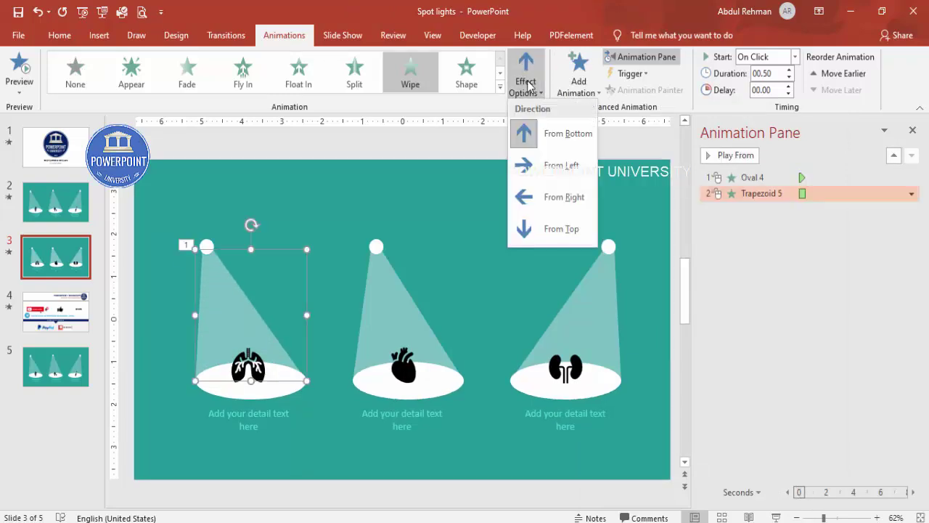
click(561, 229)
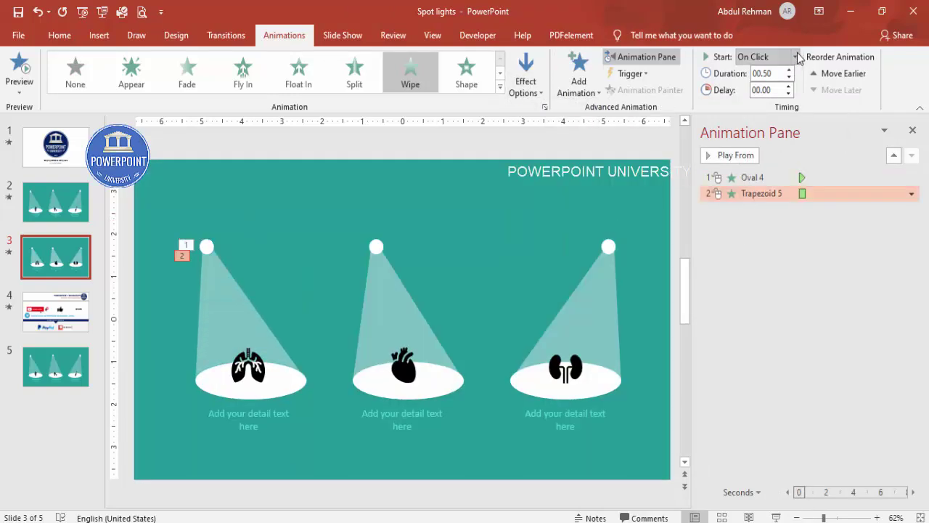
click(795, 57)
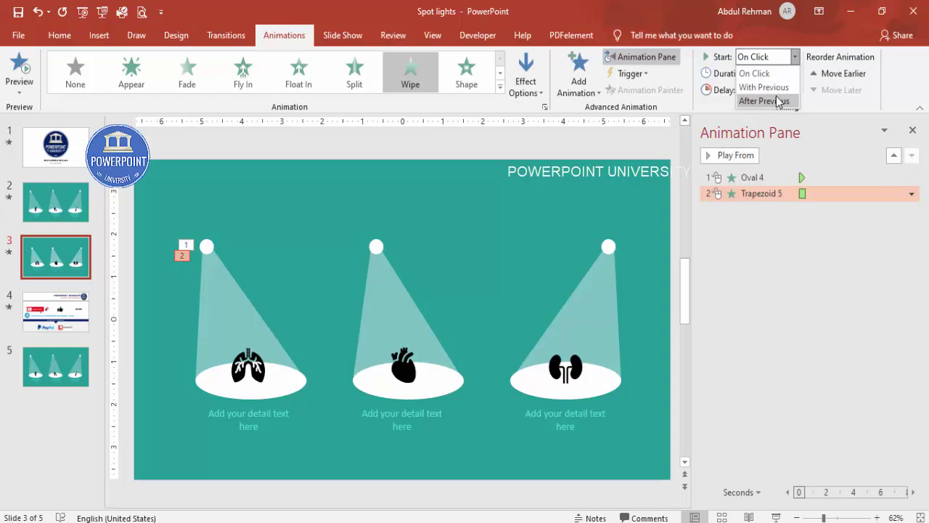
click(778, 101)
Set the beam's Wipe duration to 0.2 seconds in its Timing settings.
double_click(774, 193)
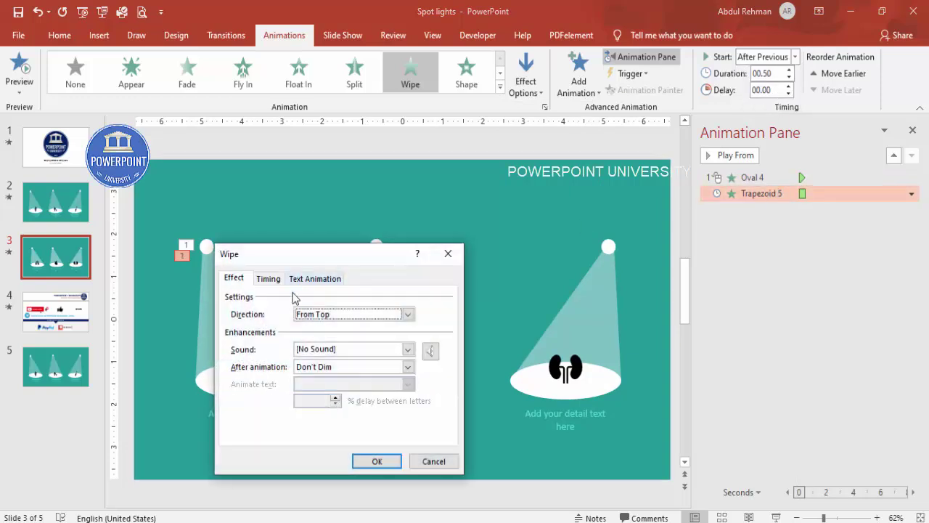
click(267, 279)
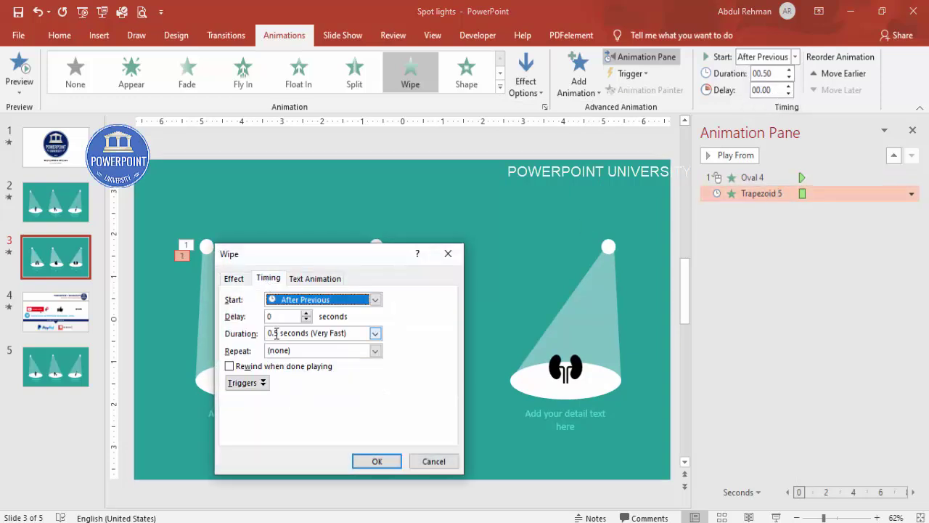
click(279, 334)
click(279, 334)
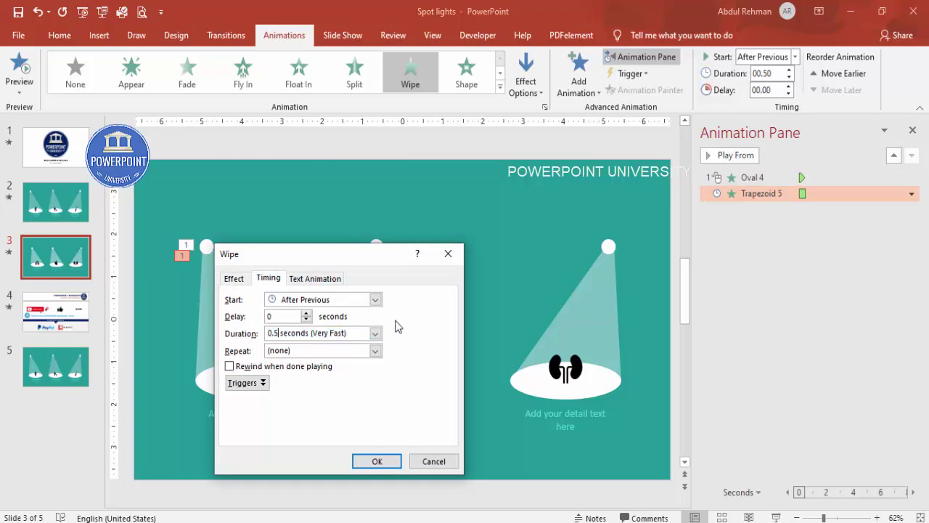
key(BackSpace)
text(2)
key(Return)
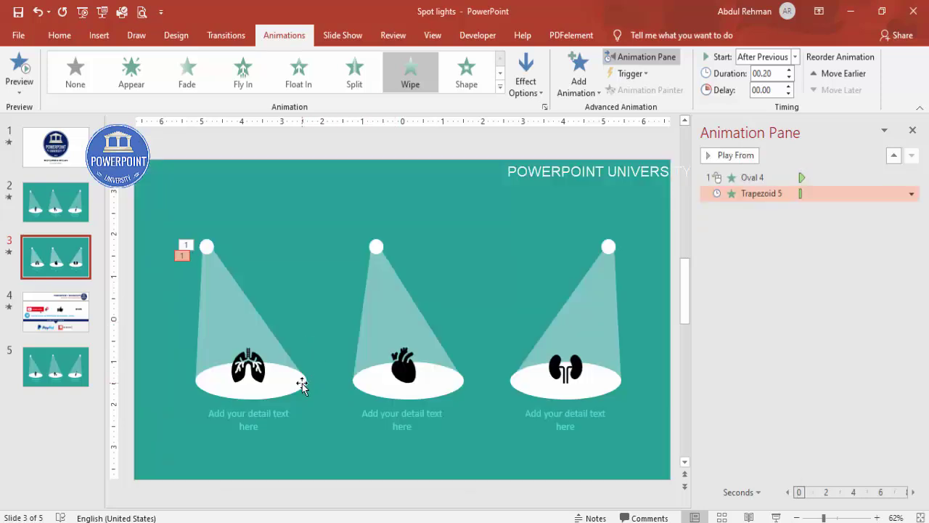
click(302, 385)
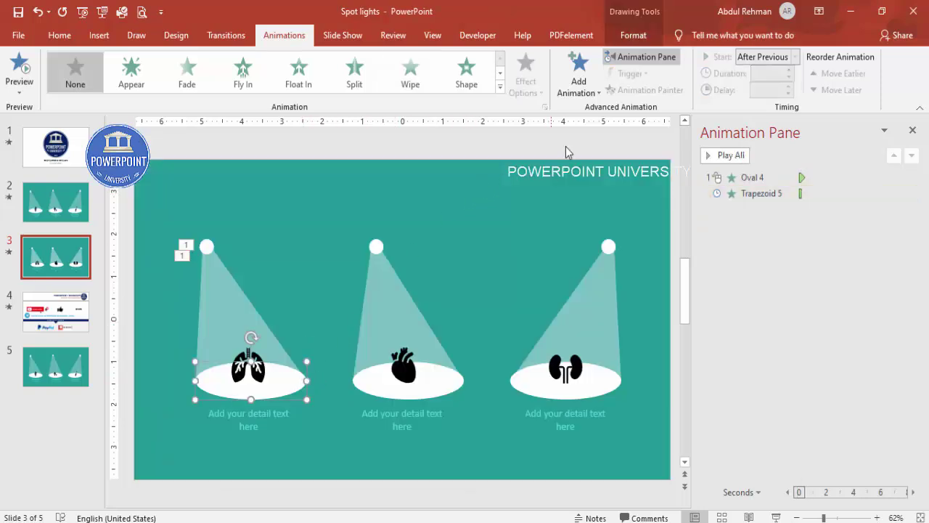
Give the white ellipse a Fade entrance, After Previous, with a 0.2-second duration.
click(585, 97)
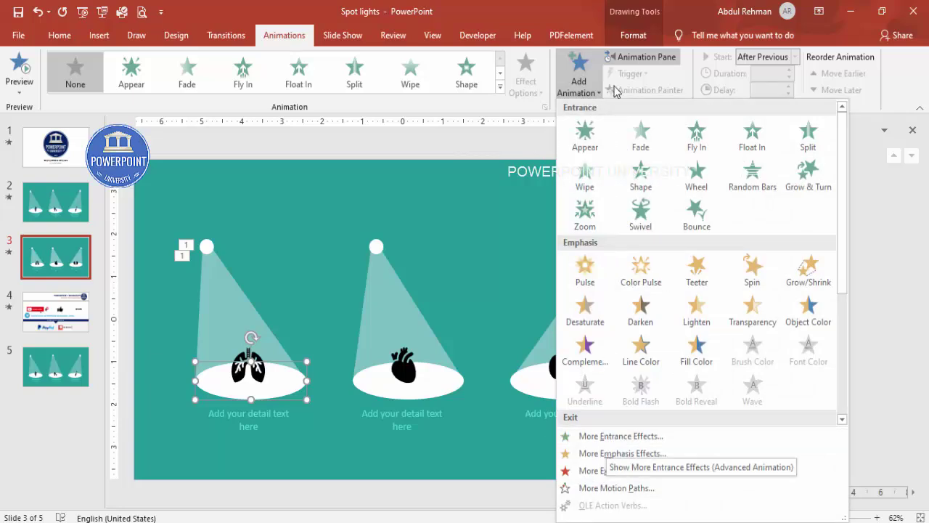
click(648, 151)
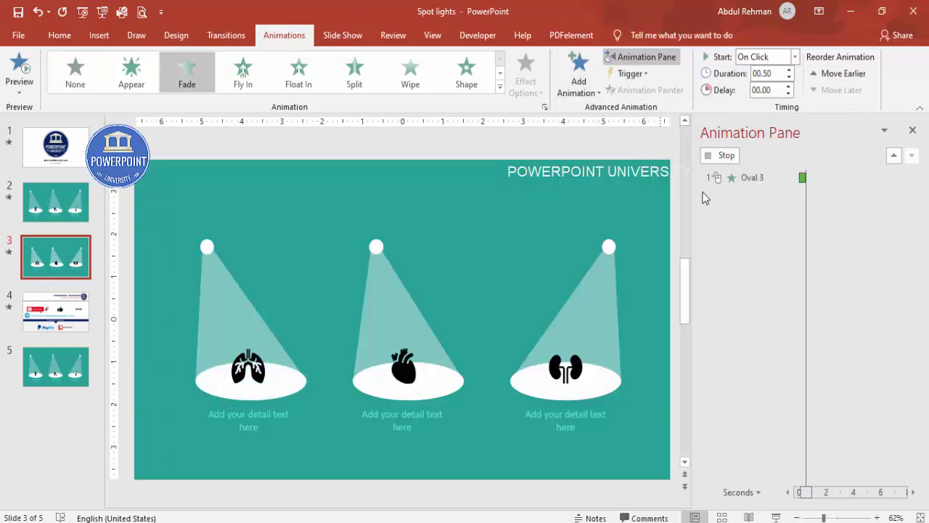
double_click(755, 210)
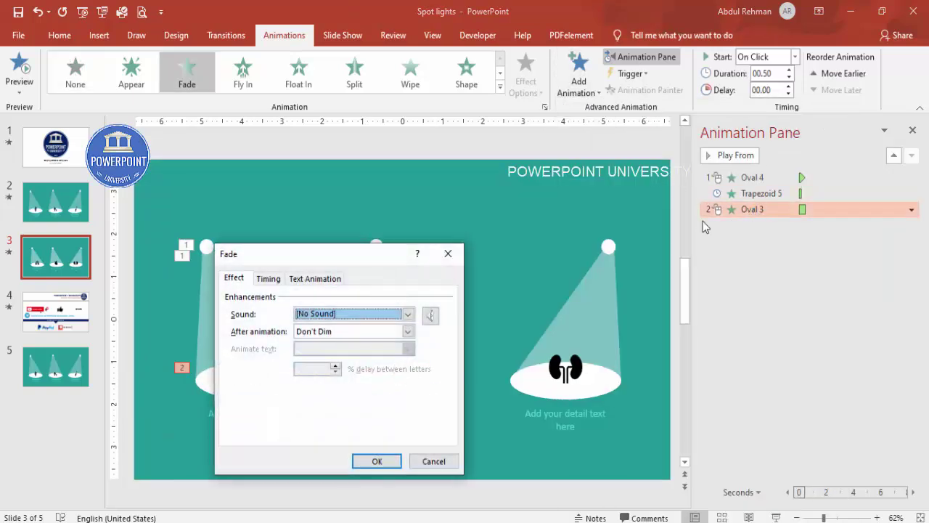
click(268, 278)
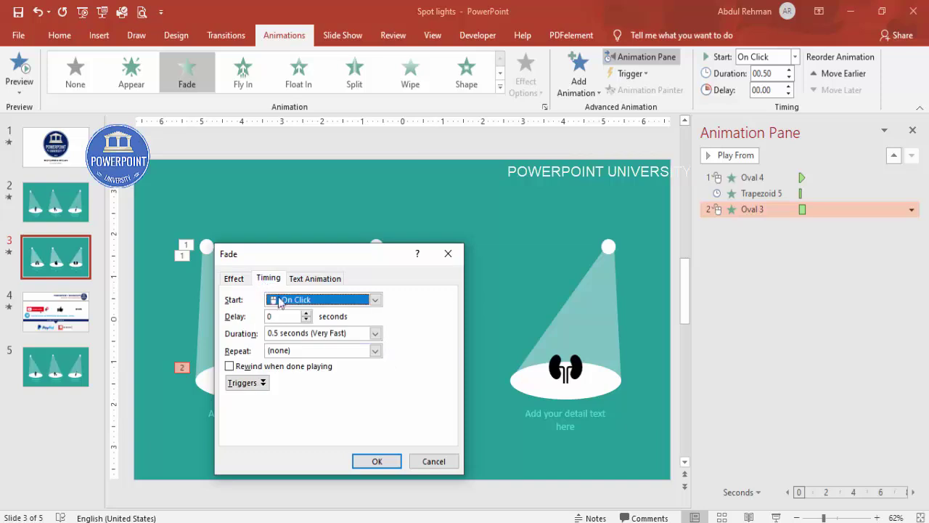
click(279, 338)
click(279, 334)
key(BackSpace)
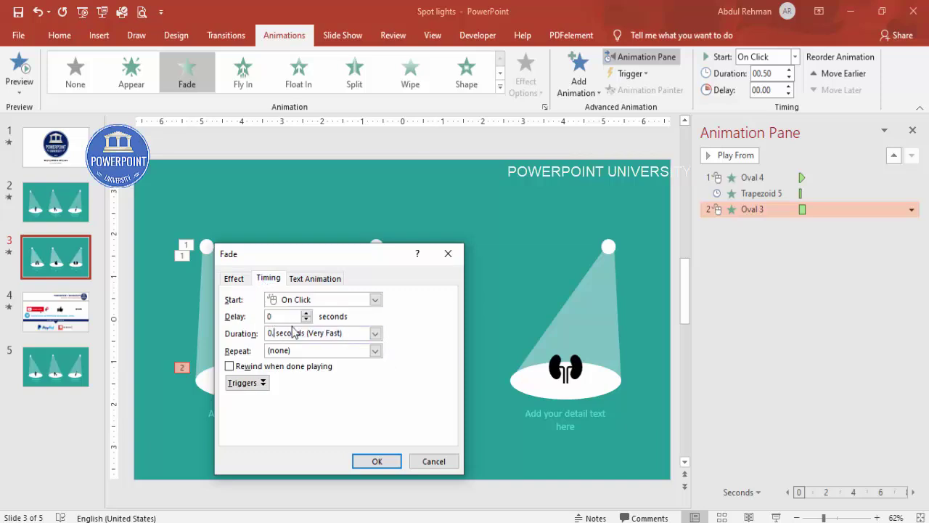
text(2)
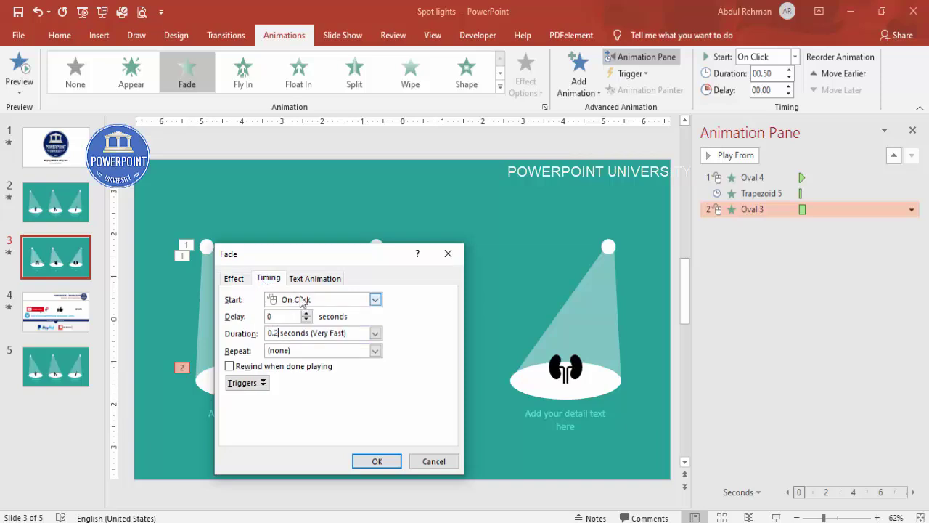
click(300, 300)
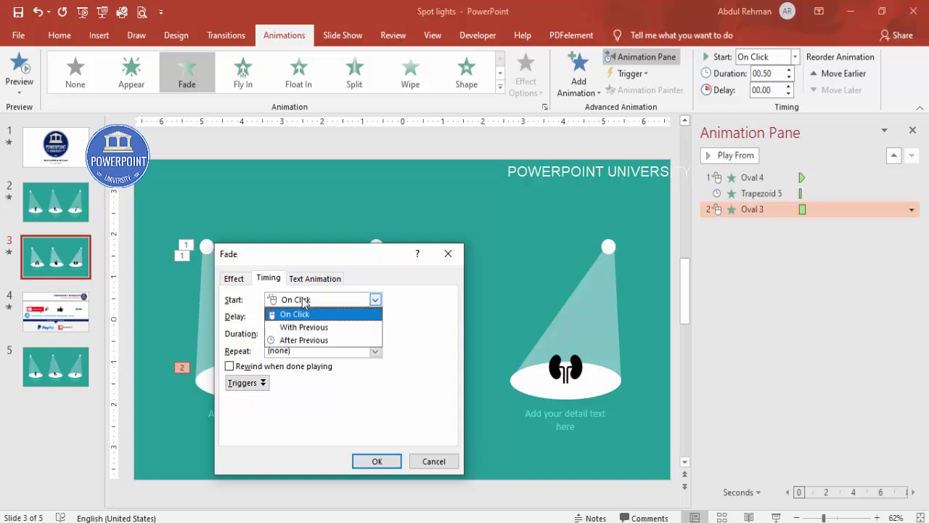
click(306, 342)
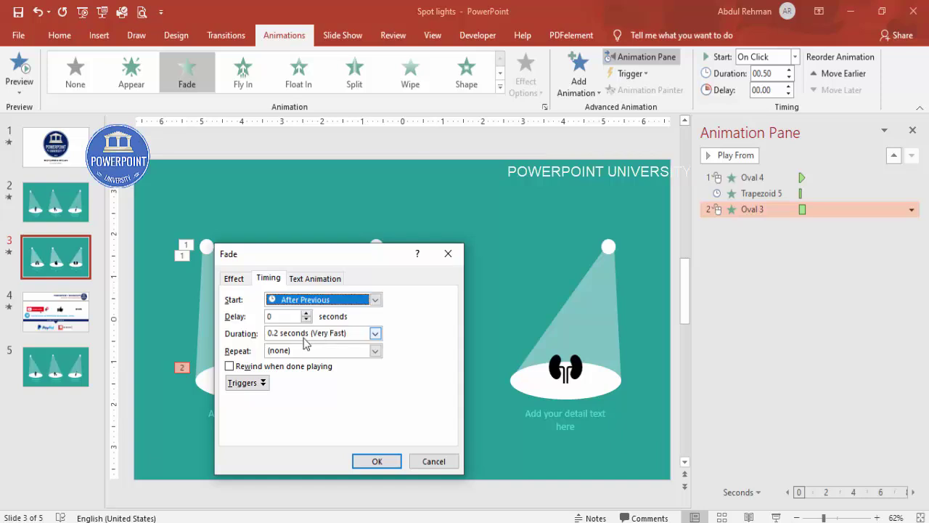
click(381, 460)
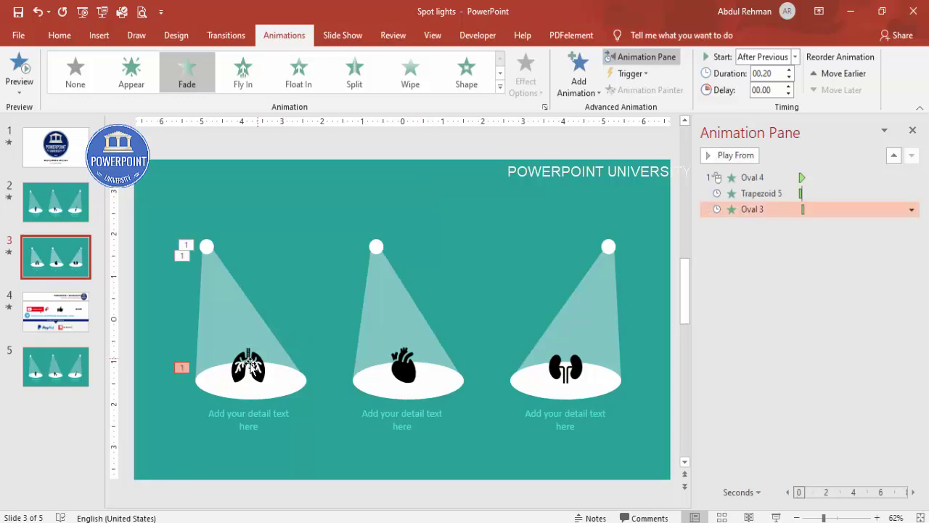
click(251, 363)
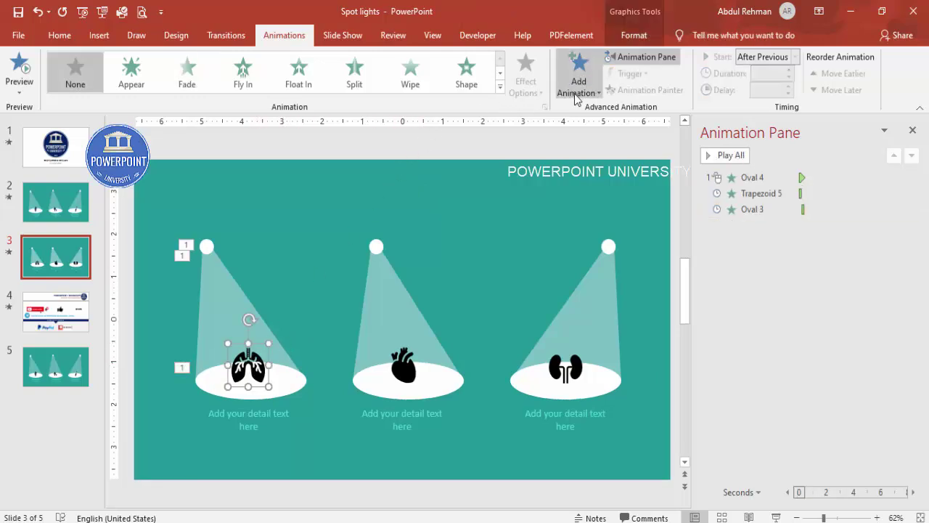